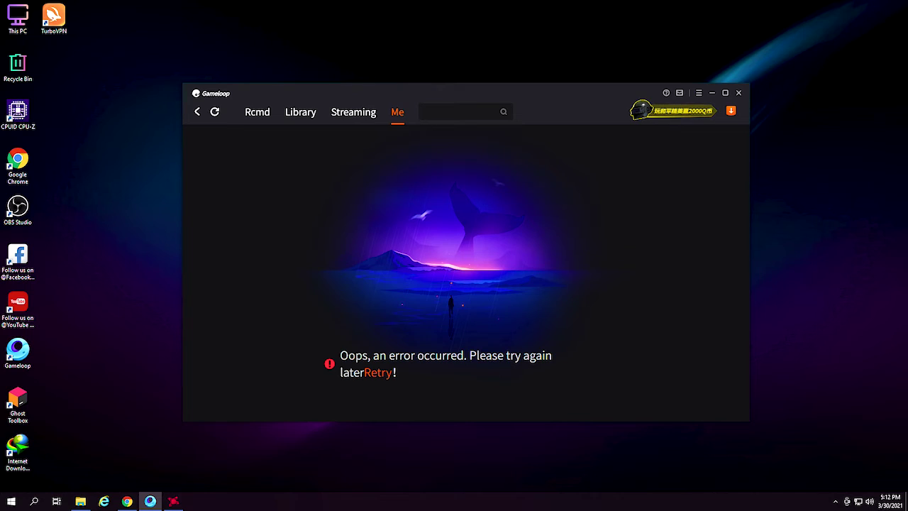
- Switch to Google Chrome and search Google for gameloop in a new tab
mouse_move(127, 500)
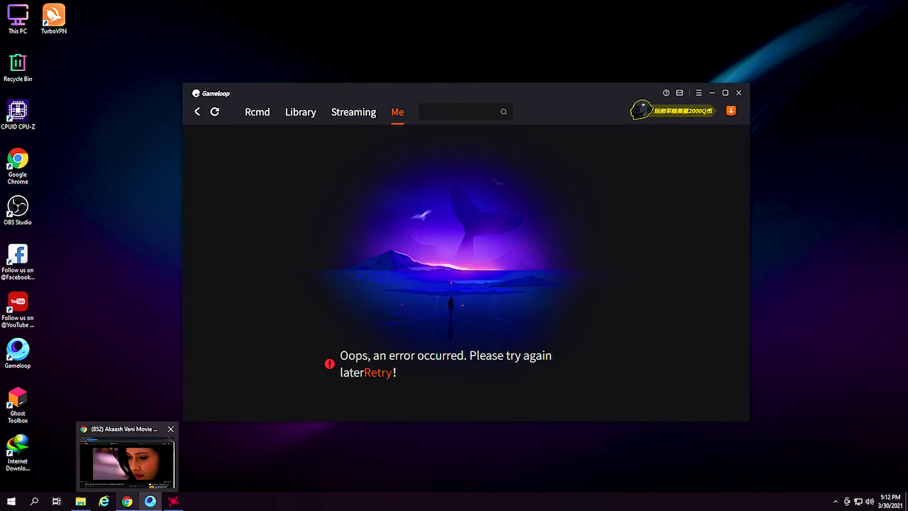
mouse_move(127, 459)
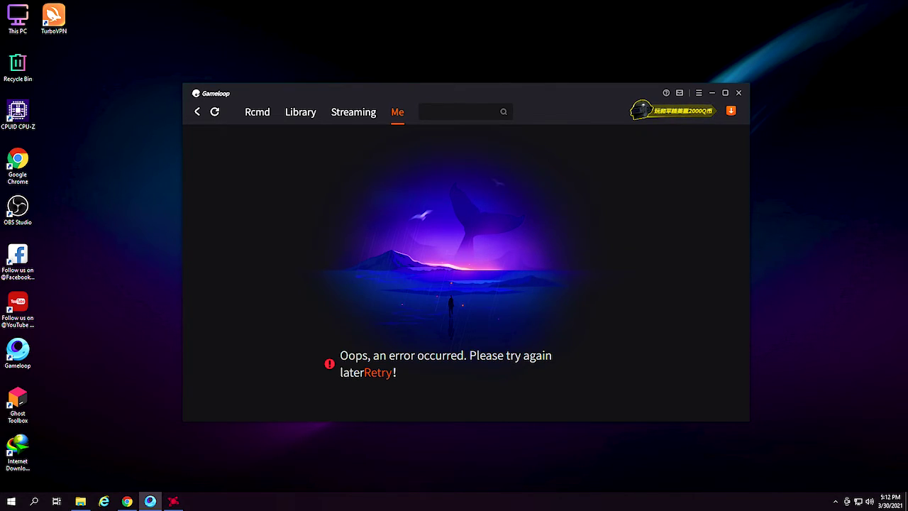
click(127, 501)
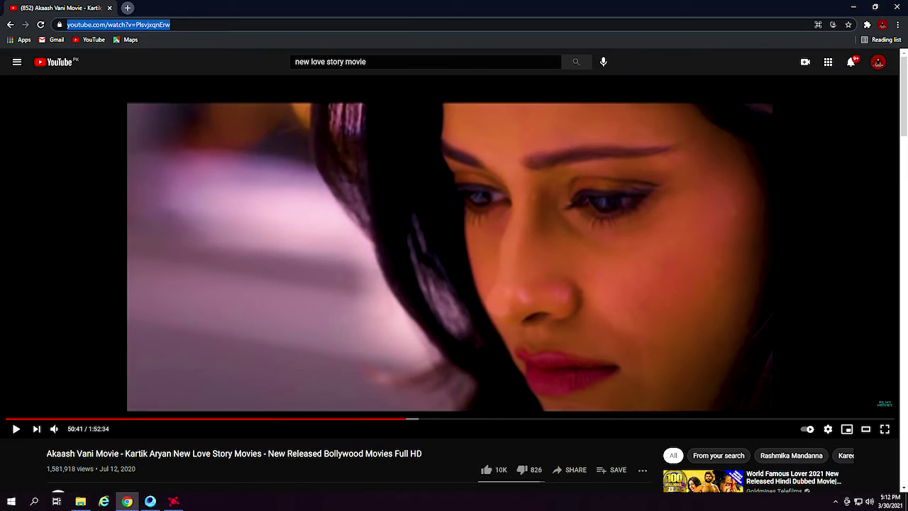
click(128, 8)
text(gameloop f key not working)
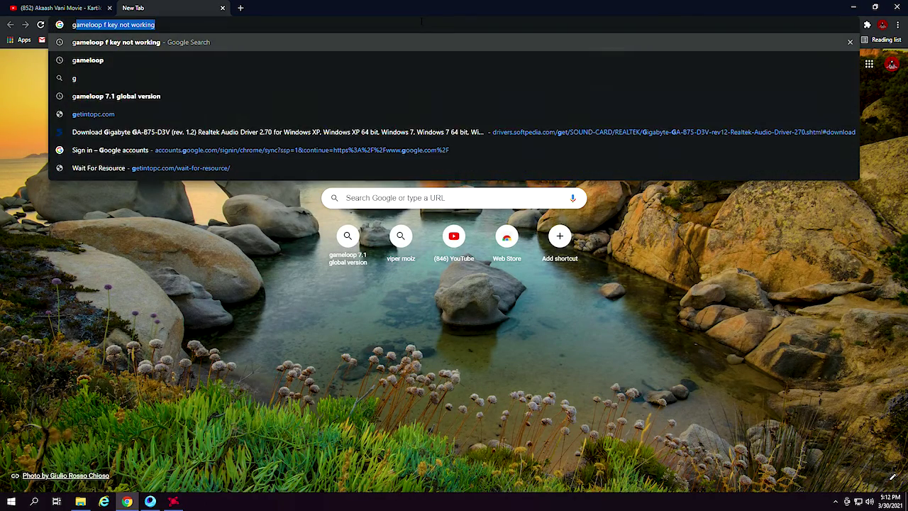
key(Down)
key(Return)
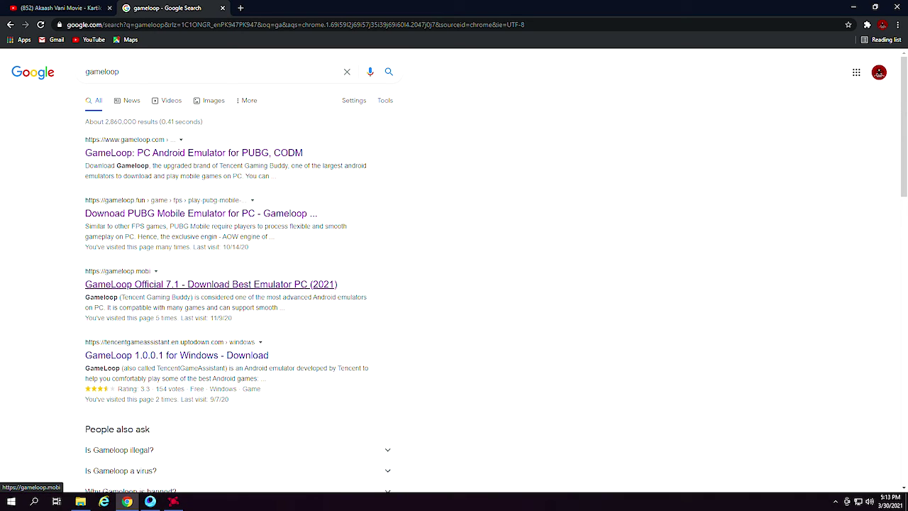
- Open the English (Global) 7.1 Beta Latest download page on gameloop.mobi, and close it again without installing
click(211, 284)
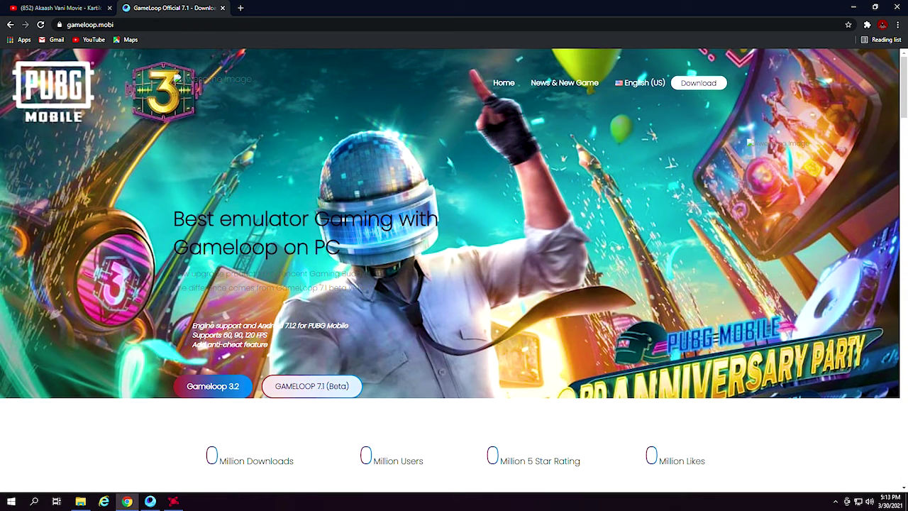
click(311, 386)
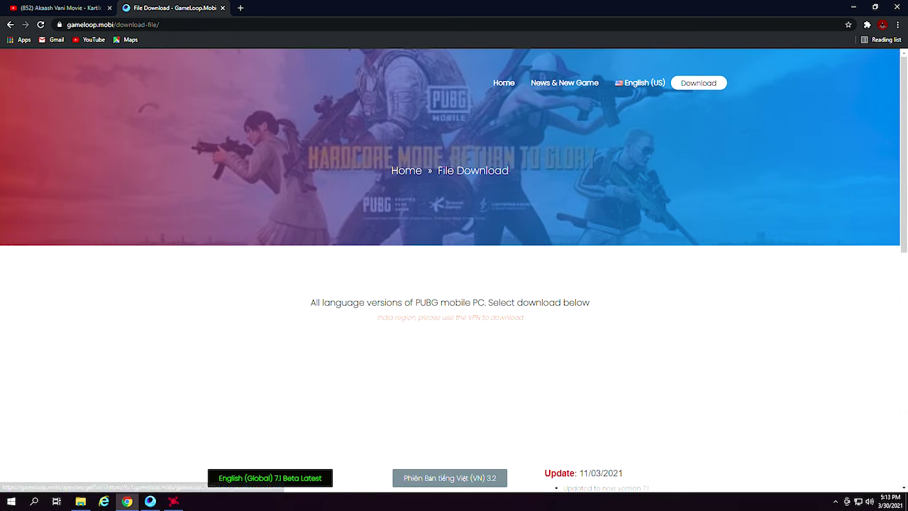
click(270, 478)
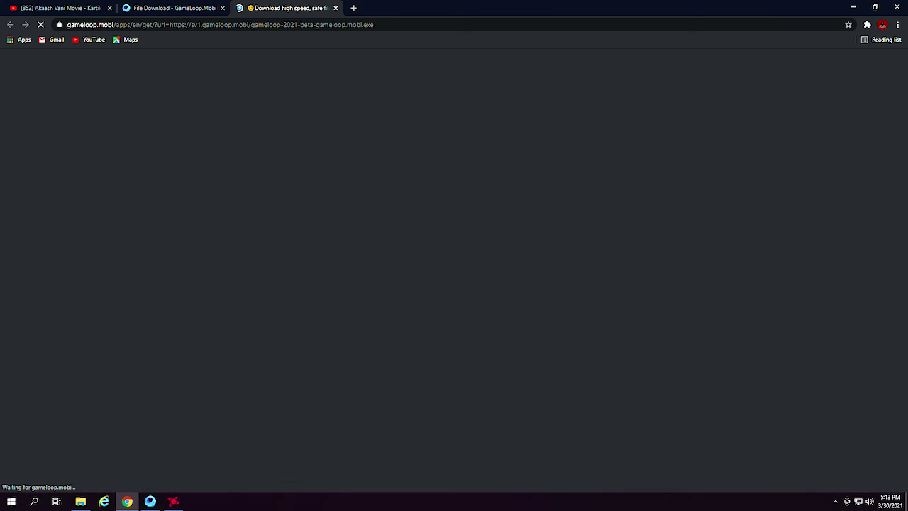
click(173, 8)
click(286, 8)
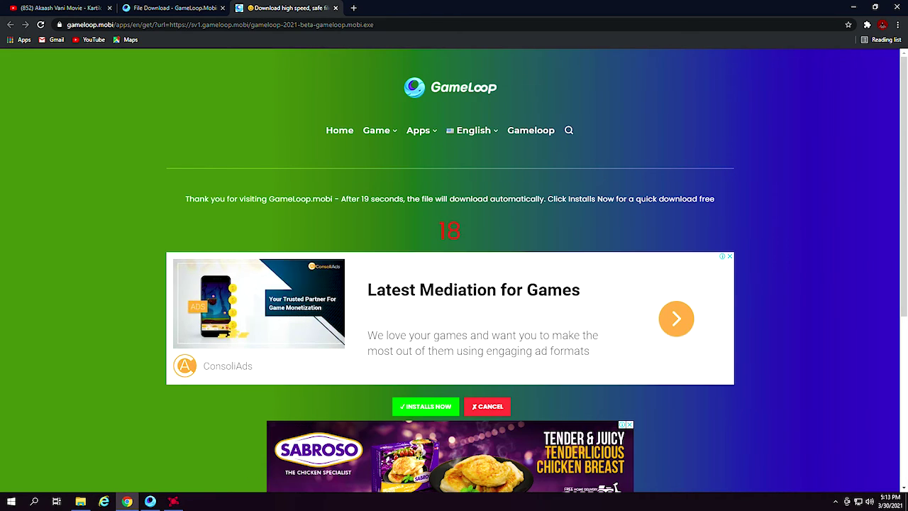
click(335, 8)
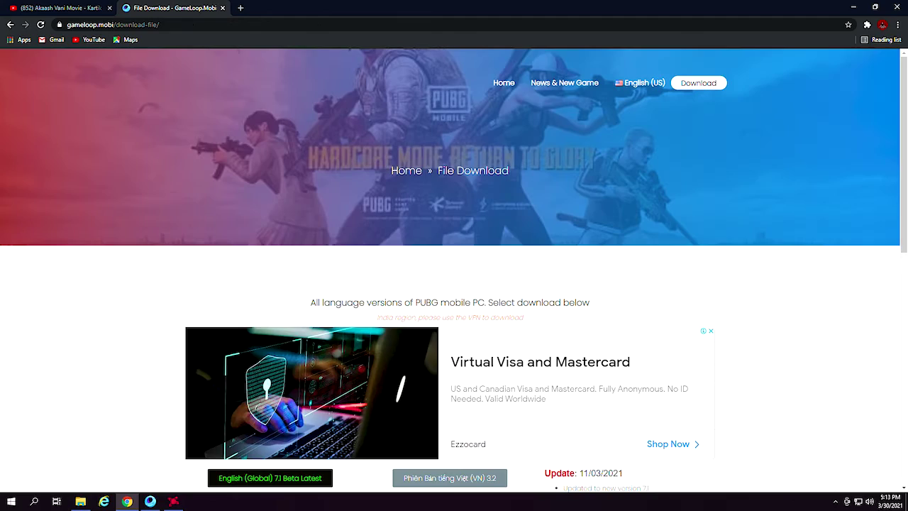
click(854, 6)
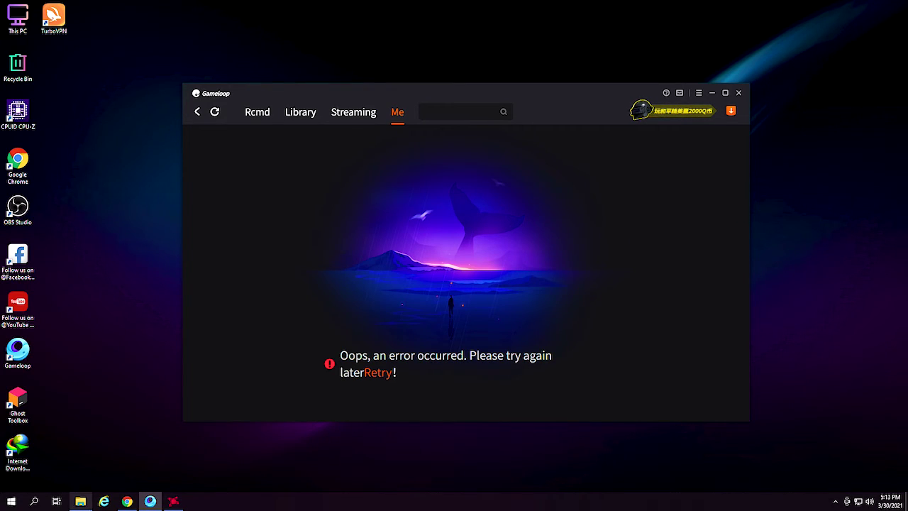
- Locate the installer gameloop-2021-beta-gameloop.mobi.exe in the Downloads folder, and return to Gameloop
click(80, 501)
click(38, 75)
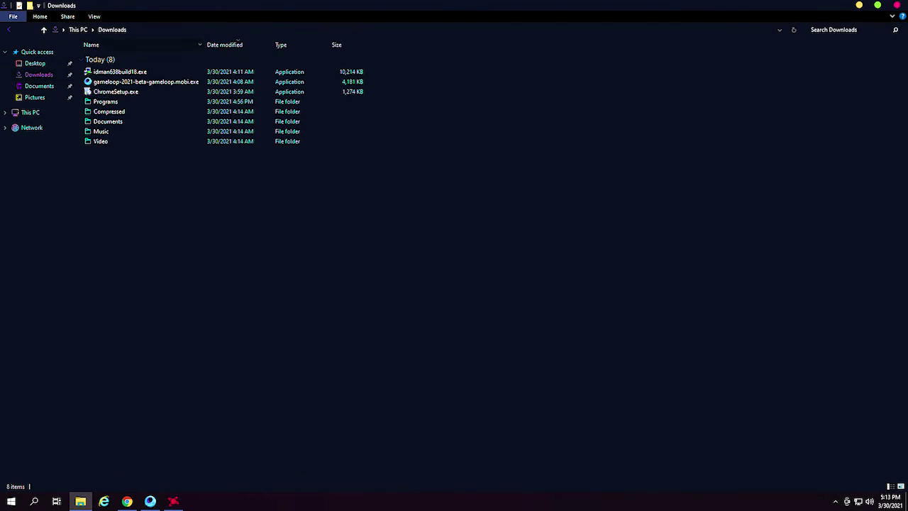
click(146, 81)
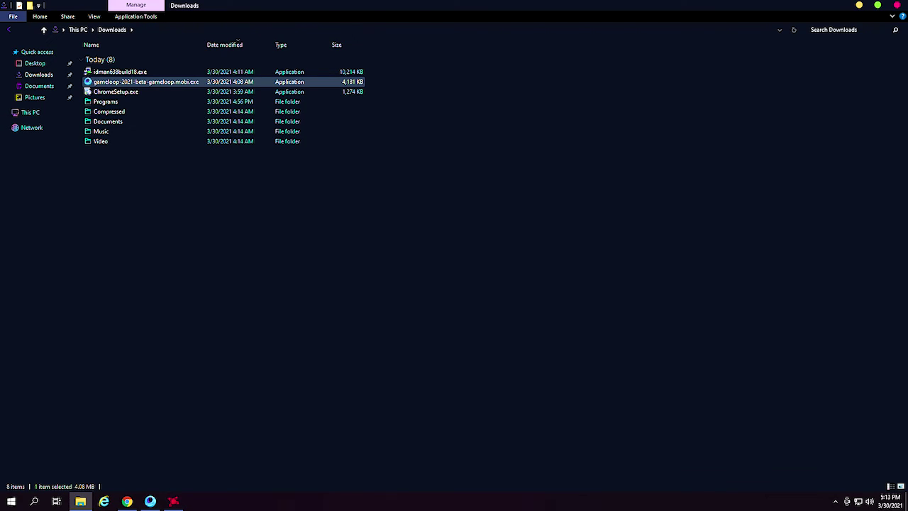
click(859, 6)
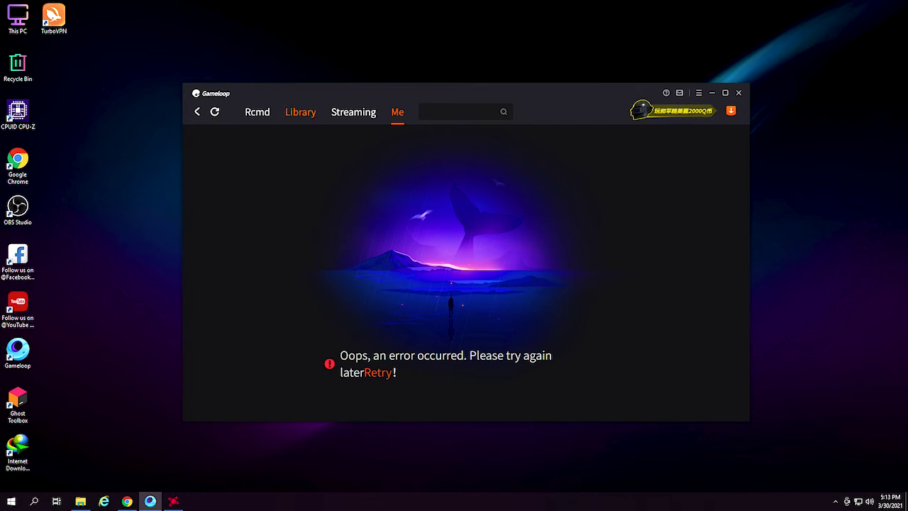
- Reload Gameloop's Me page by switching to Rcmd and back
click(257, 112)
click(397, 112)
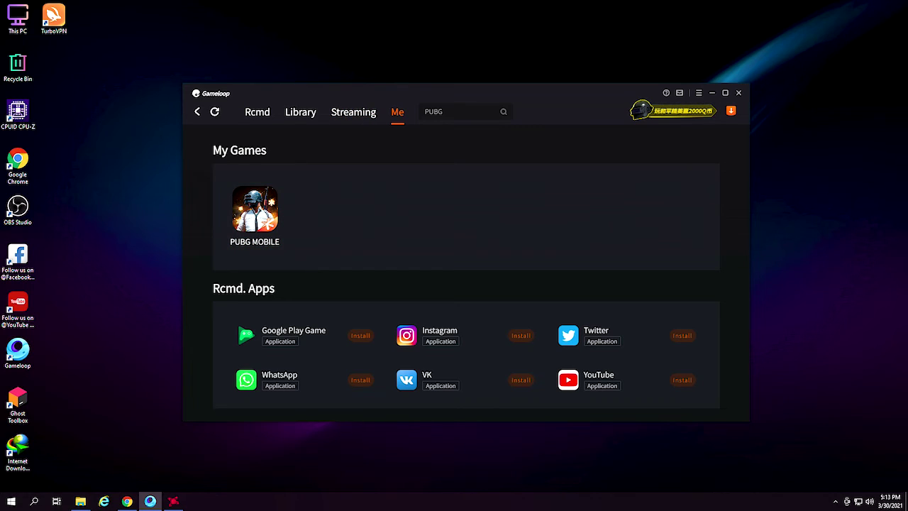
click(699, 92)
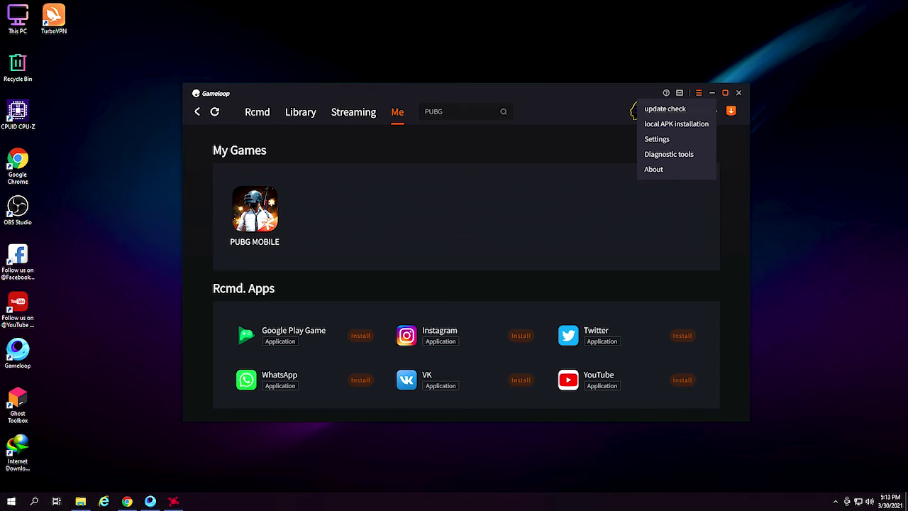
- Minimize Gameloop and open the %temp% folder through the Run dialog
click(151, 501)
click(12, 501)
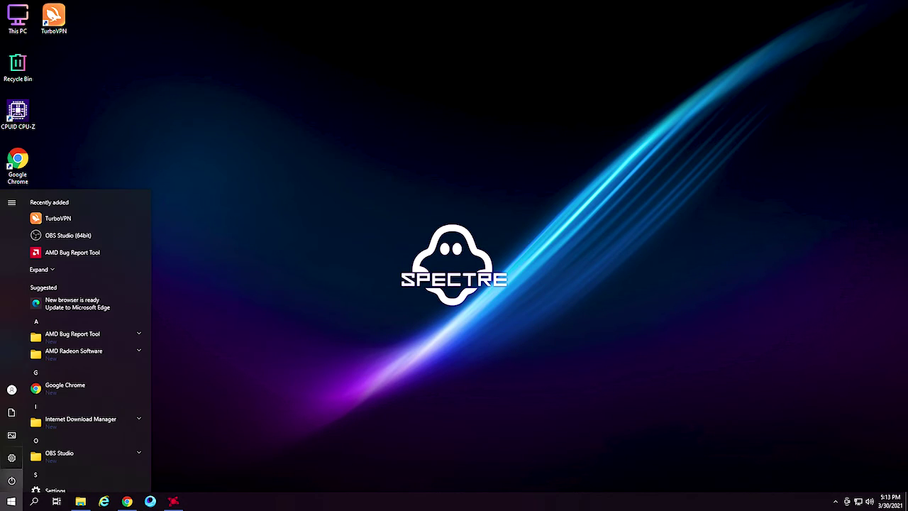
click(34, 501)
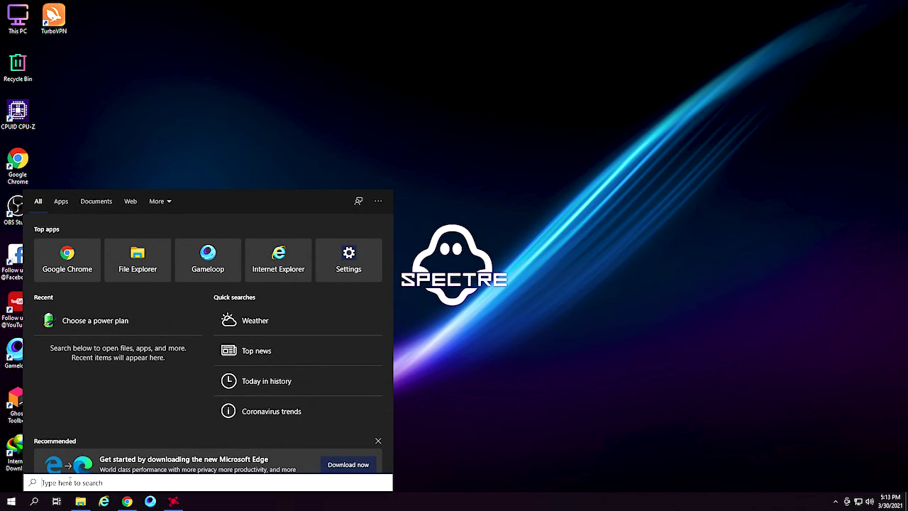
text(run)
key(Return)
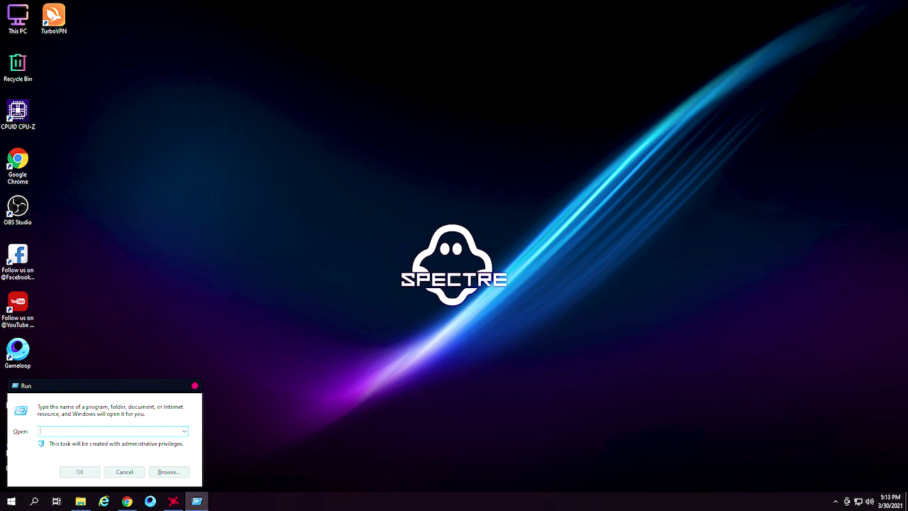
text(%temp%)
key(Return)
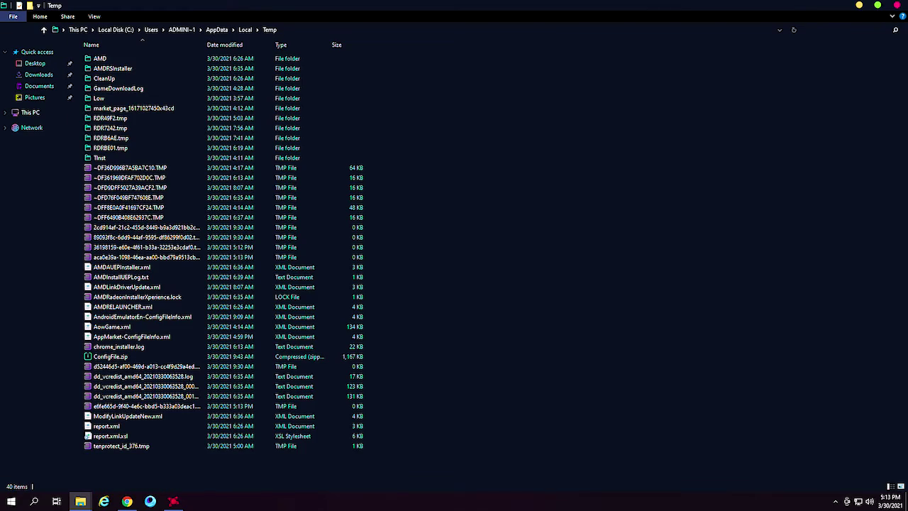
- Delete everything in the Temp folder, skipping all files that are in use
click(284, 347)
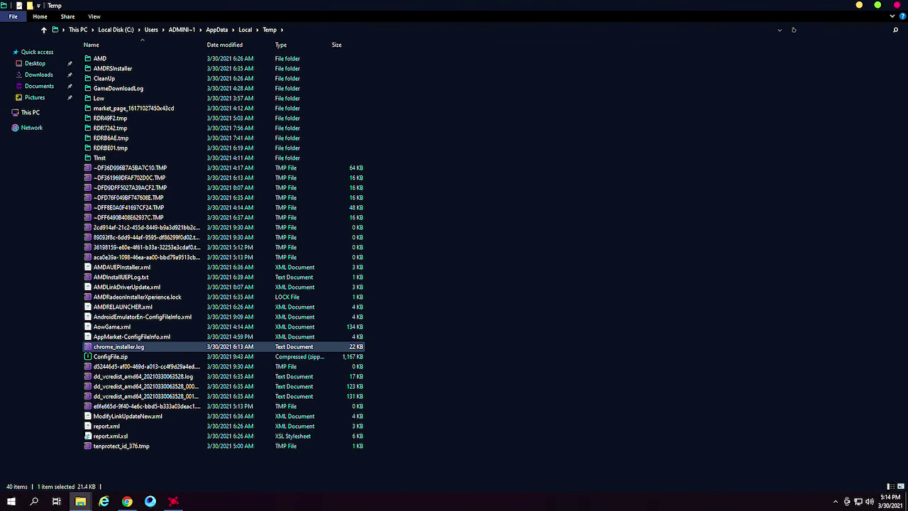
key(ctrl+a)
key(ctrl+a)
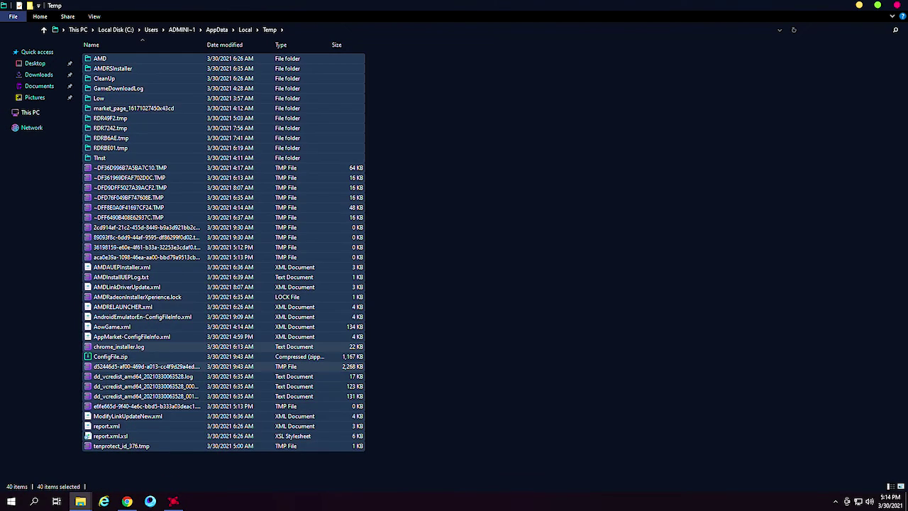
key(Delete)
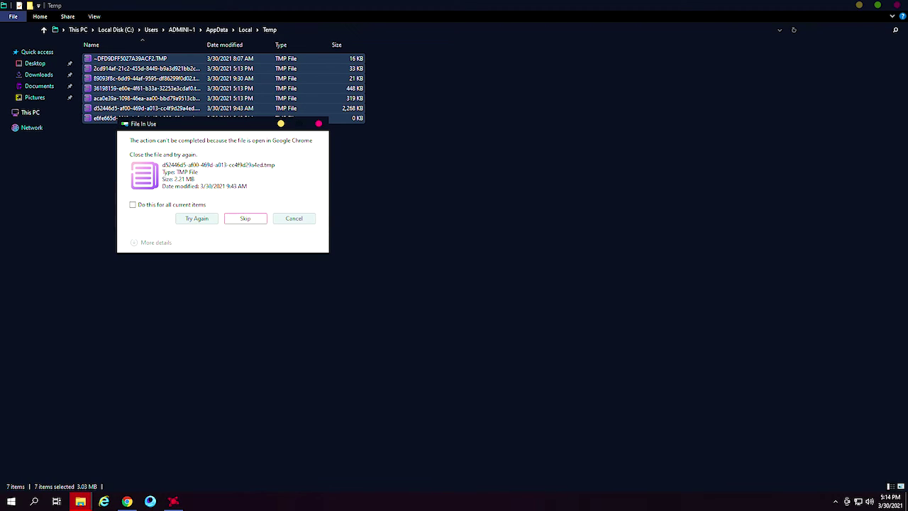
key(Return)
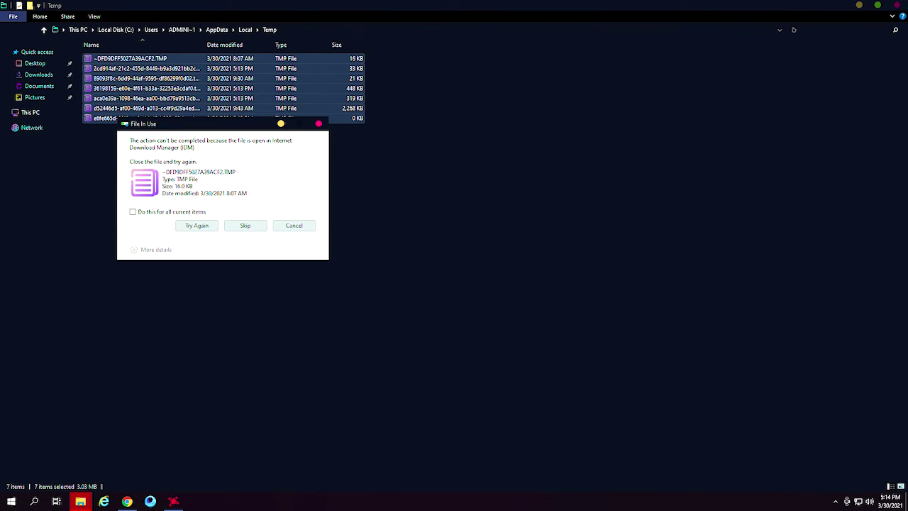
key(Return)
key(Return)
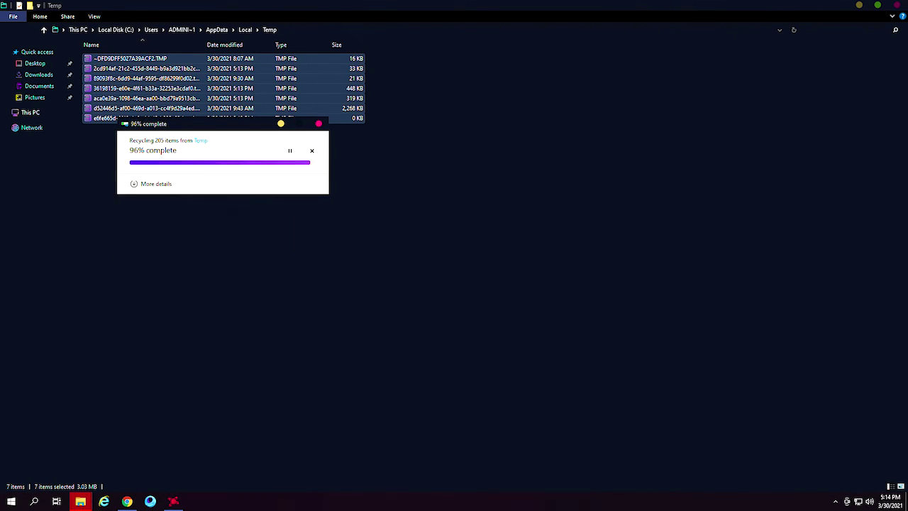
key(Return)
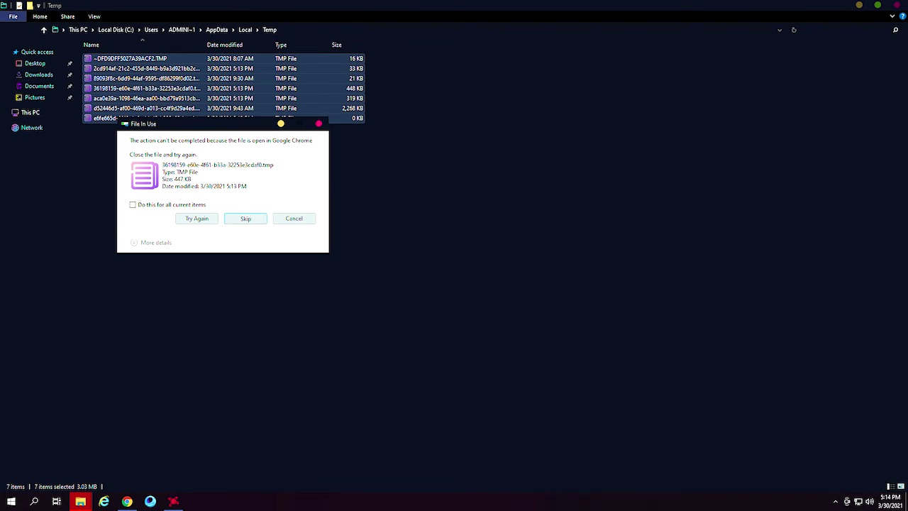
key(Return)
key(alt+d)
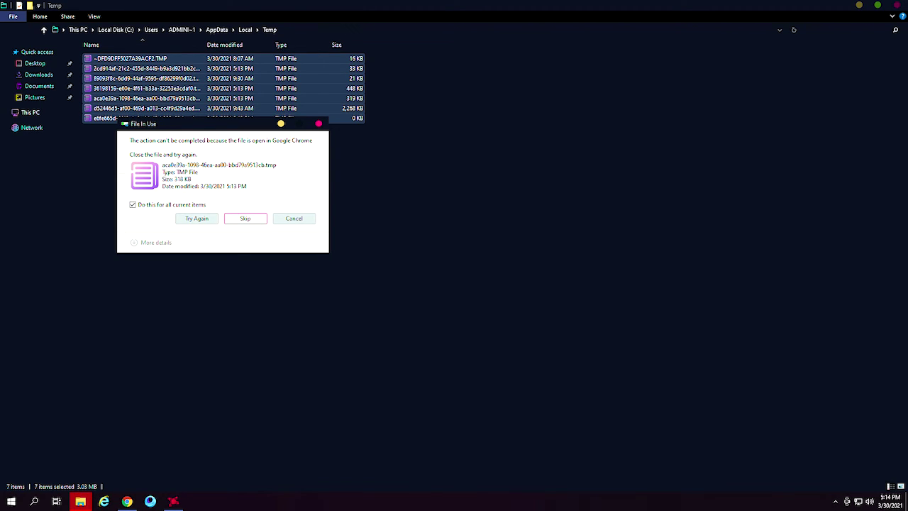
key(Return)
- Return to the desktop and empty the Recycle Bin
key(super+d)
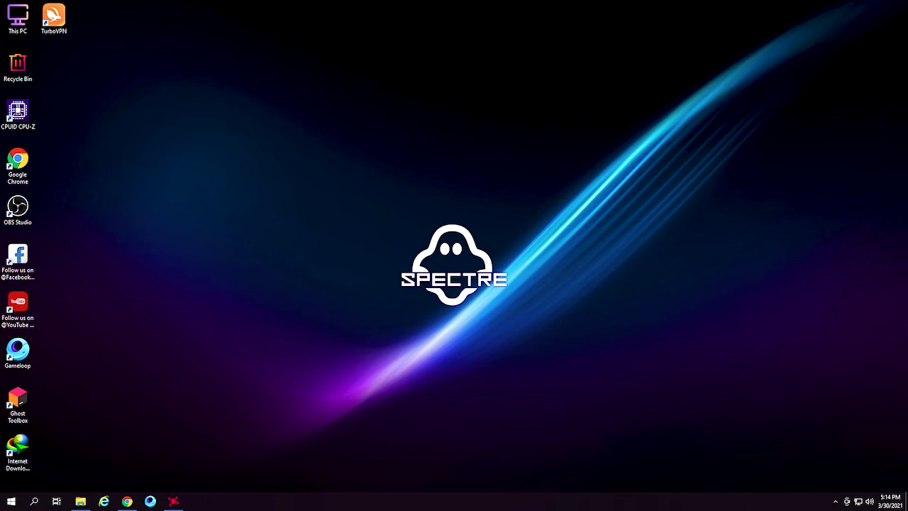
right_click(27, 62)
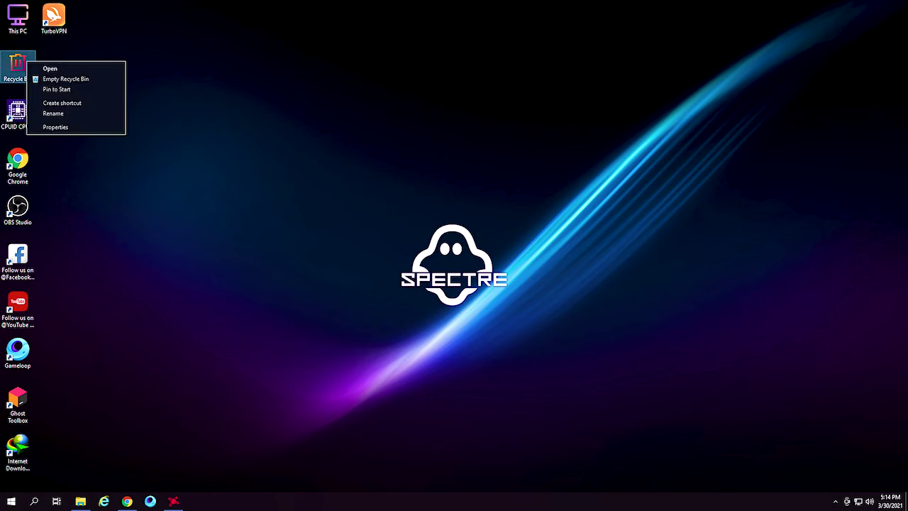
click(65, 79)
key(Return)
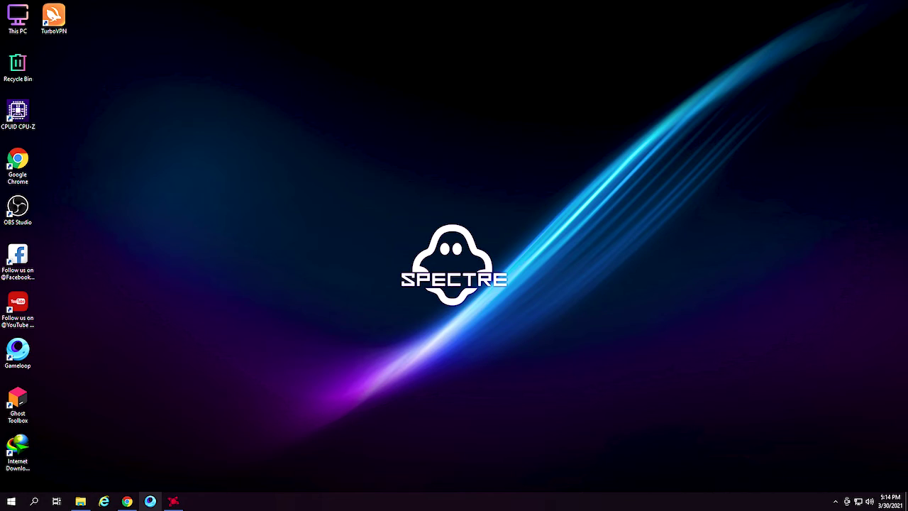
- Turn off Prioritize discrete graphics card in Gameloop's Engine settings
click(150, 501)
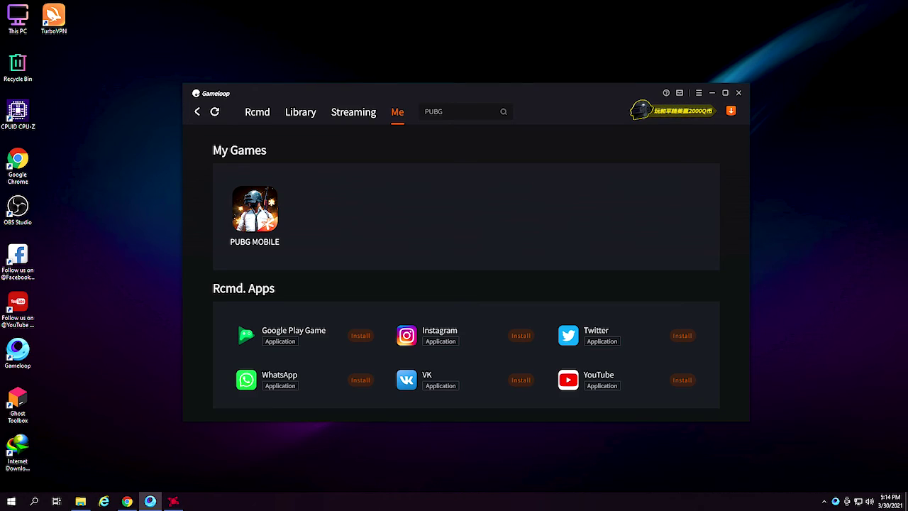
click(699, 92)
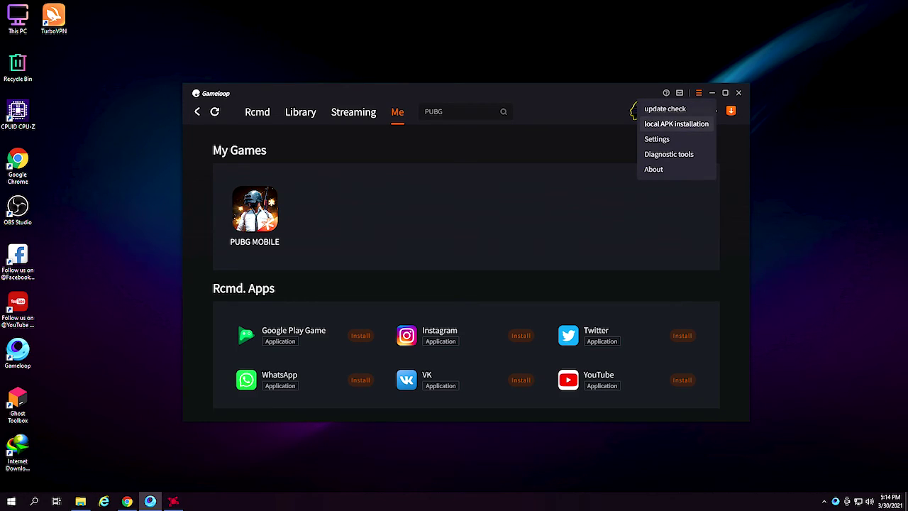
click(657, 139)
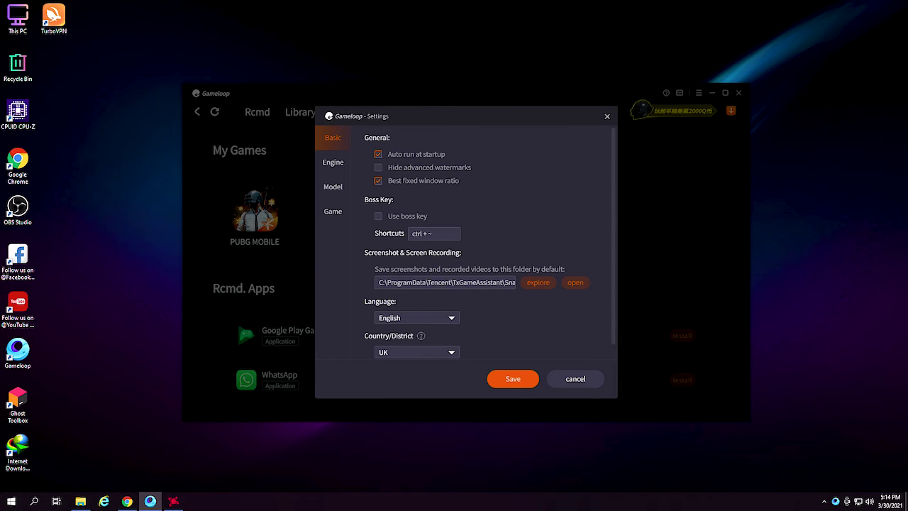
click(333, 162)
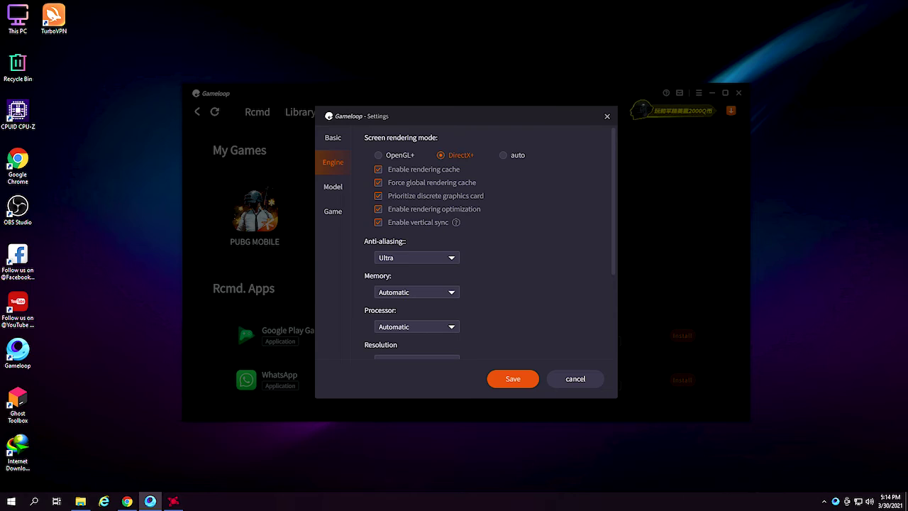
click(378, 196)
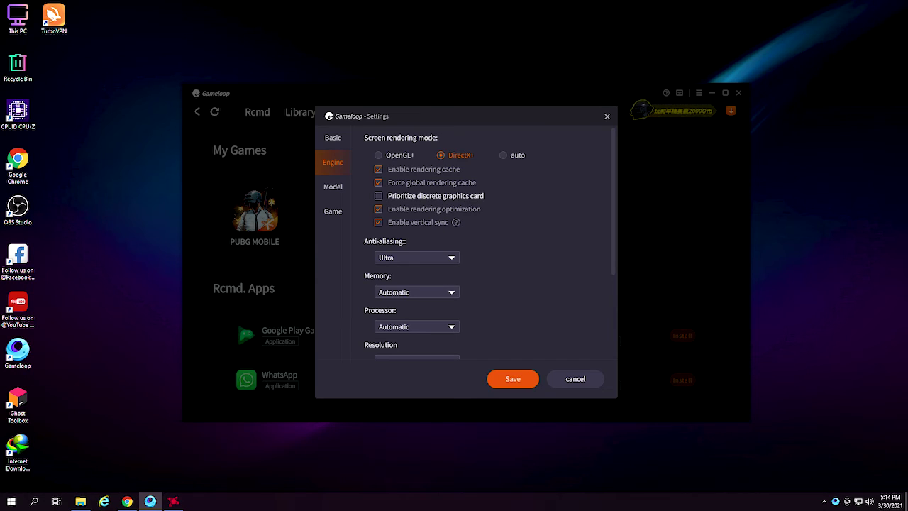
- Turn Prioritize discrete graphics card back on and set Anti-aliasing to Ultra in the Engine settings
click(378, 196)
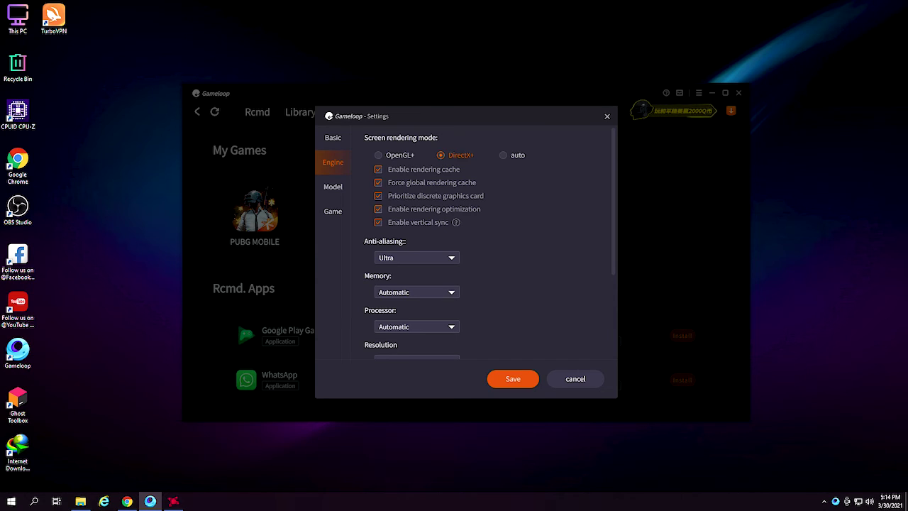
click(451, 257)
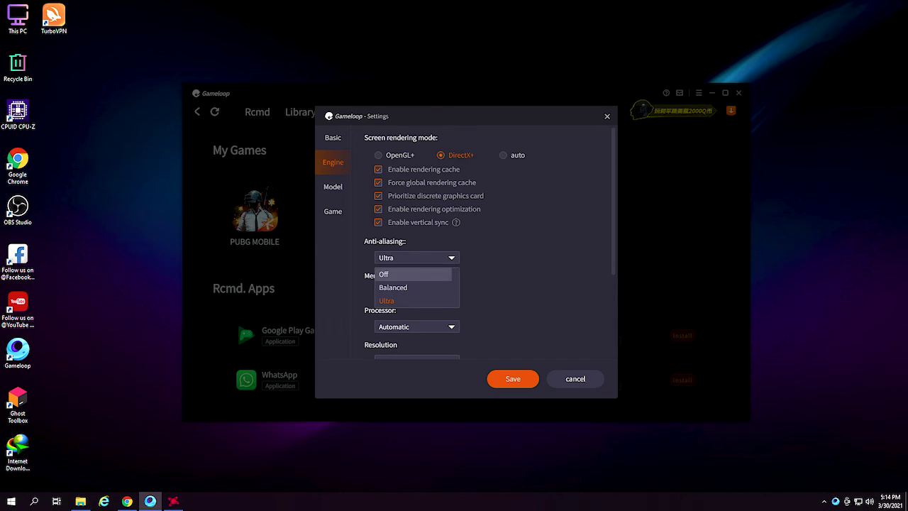
click(413, 274)
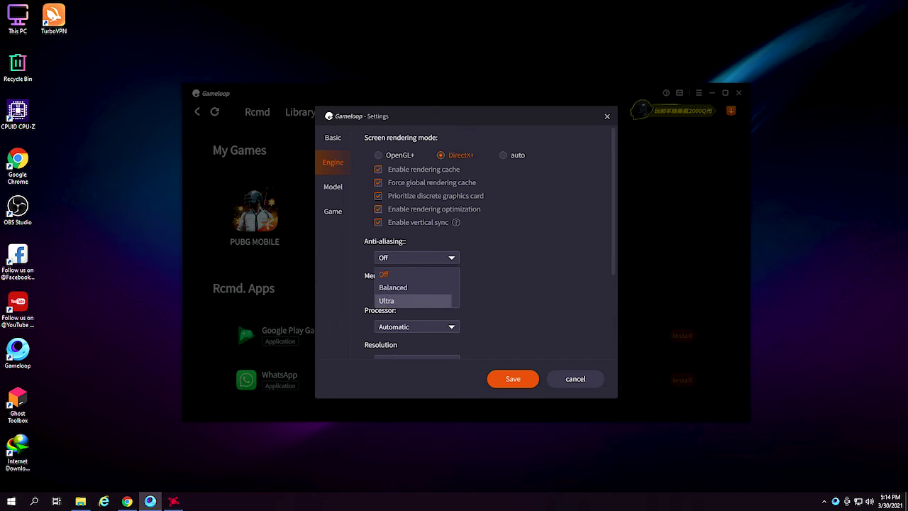
click(397, 300)
click(451, 257)
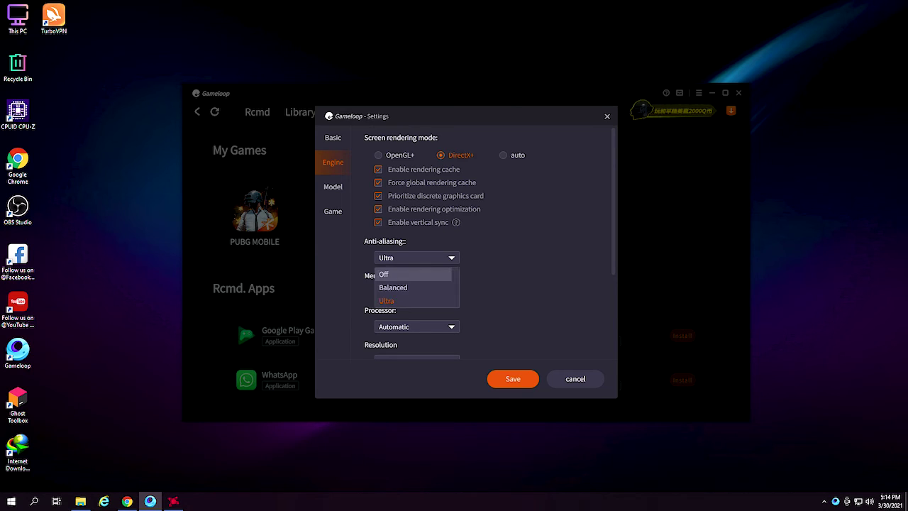
click(496, 274)
scroll(496, 274, down, 5)
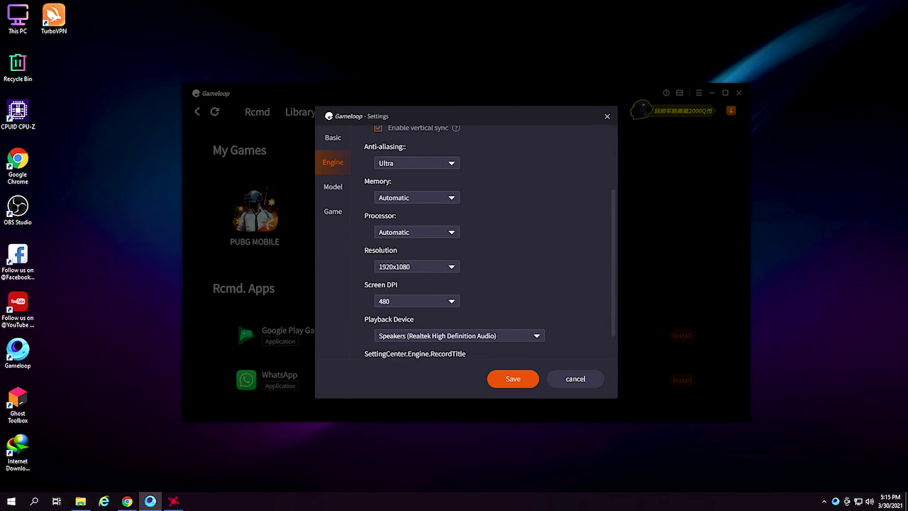
click(451, 163)
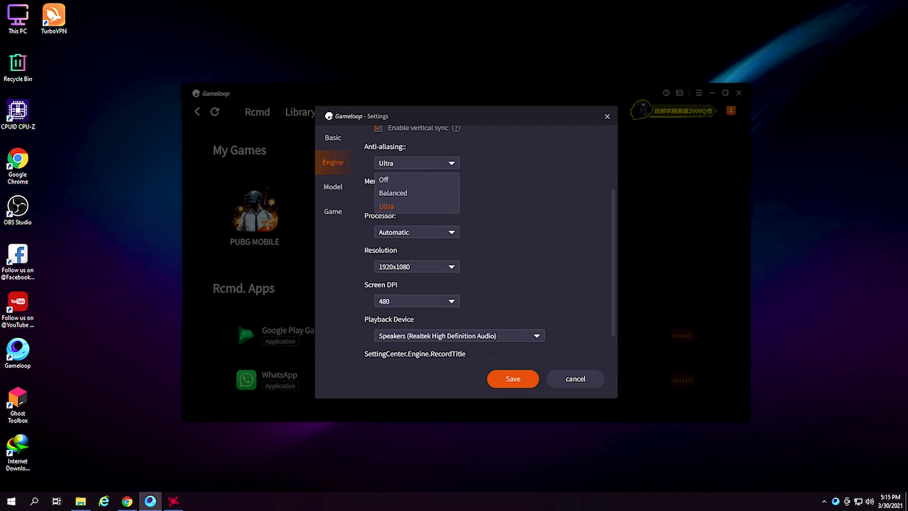
click(418, 207)
- Examine the Memory, Processor and Resolution choices and the remaining options in the Engine settings
click(452, 198)
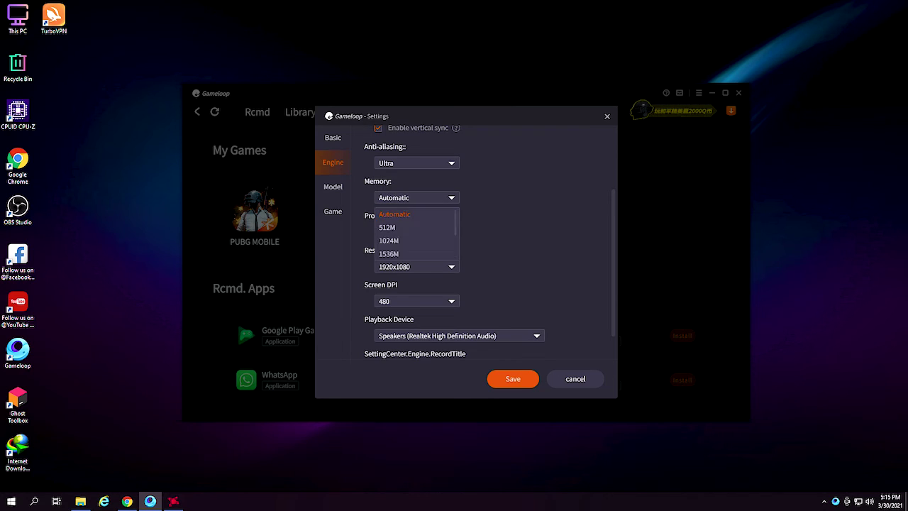
click(452, 198)
click(452, 198)
click(451, 197)
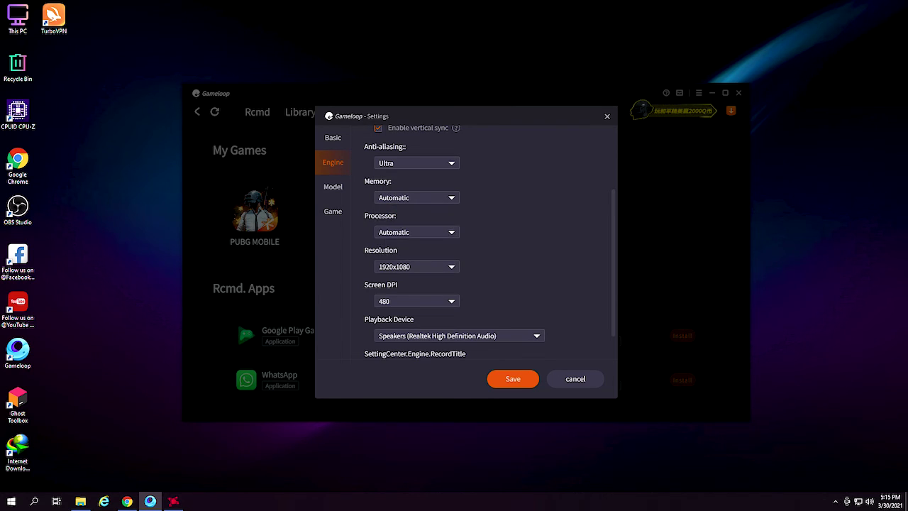
click(451, 232)
click(452, 232)
click(451, 267)
click(451, 266)
scroll(482, 241, down, 1)
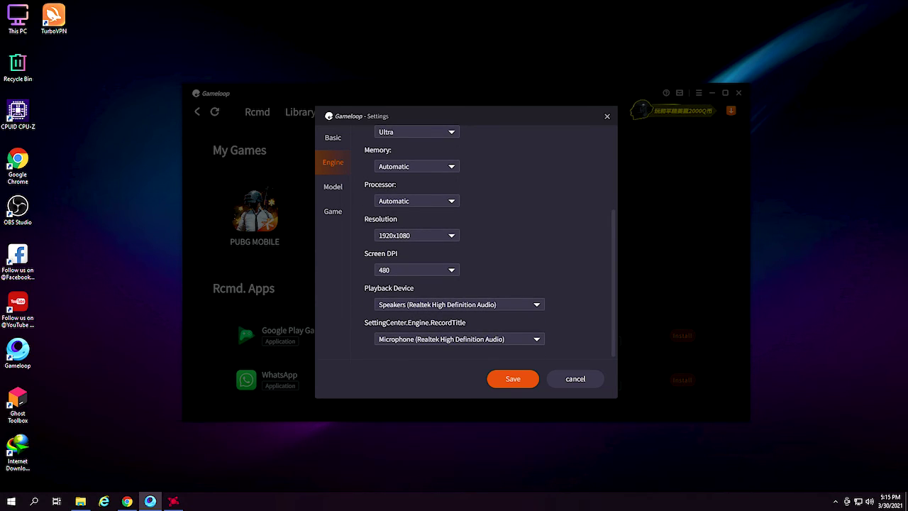
- Review PUBG MOBILE's game definition, graphics quality and FPS options, and save the emulator settings
click(332, 212)
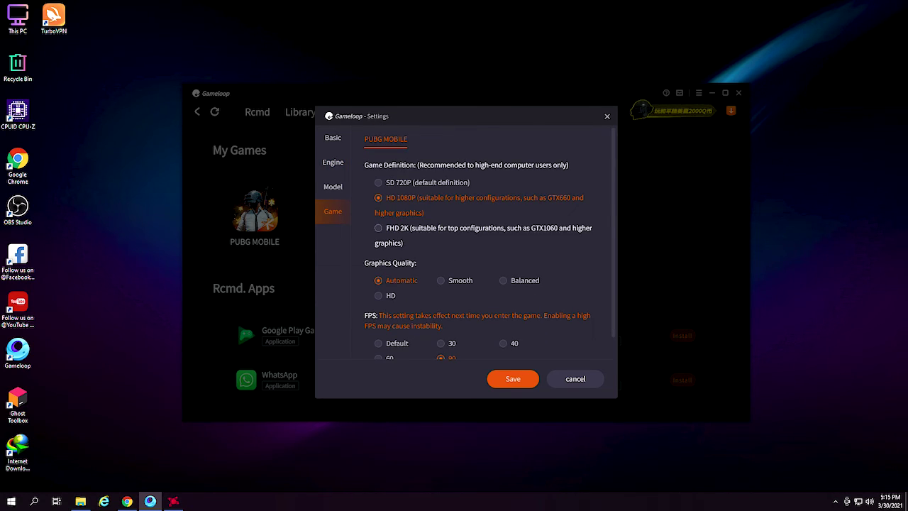
scroll(489, 243, down, 1)
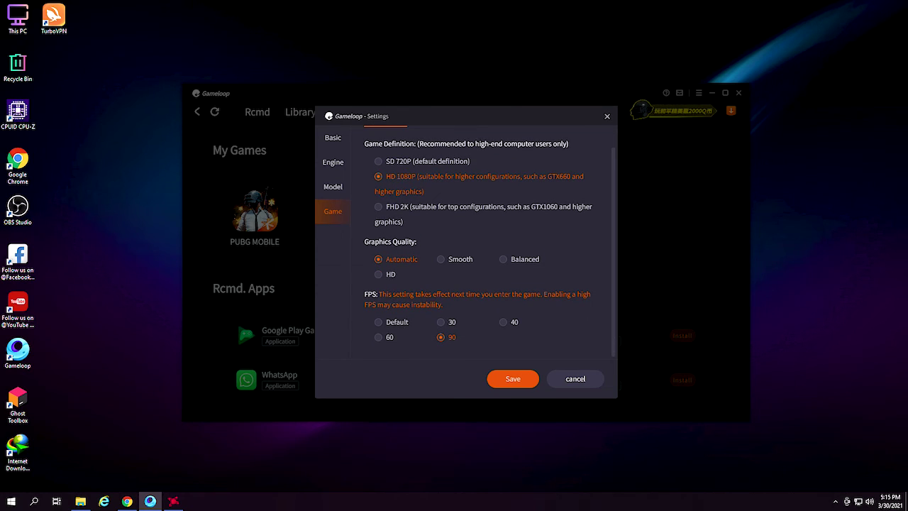
scroll(489, 243, up, 1)
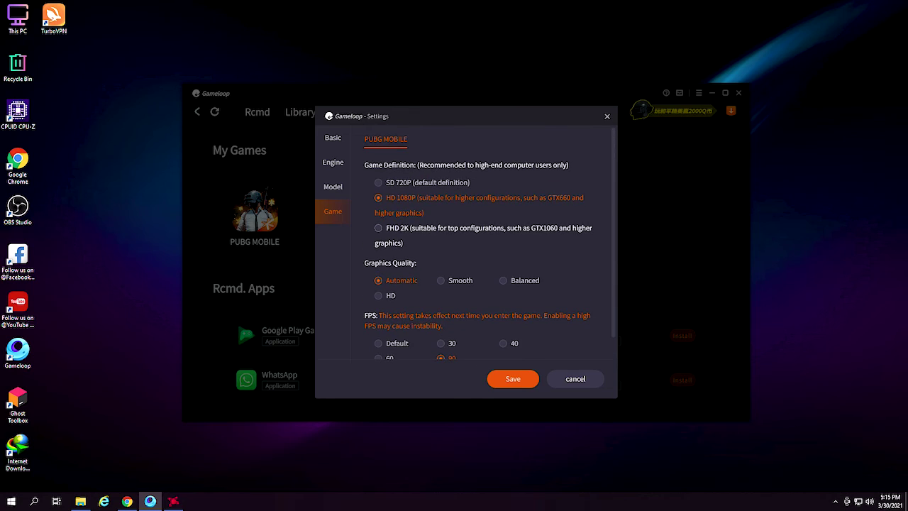
click(513, 378)
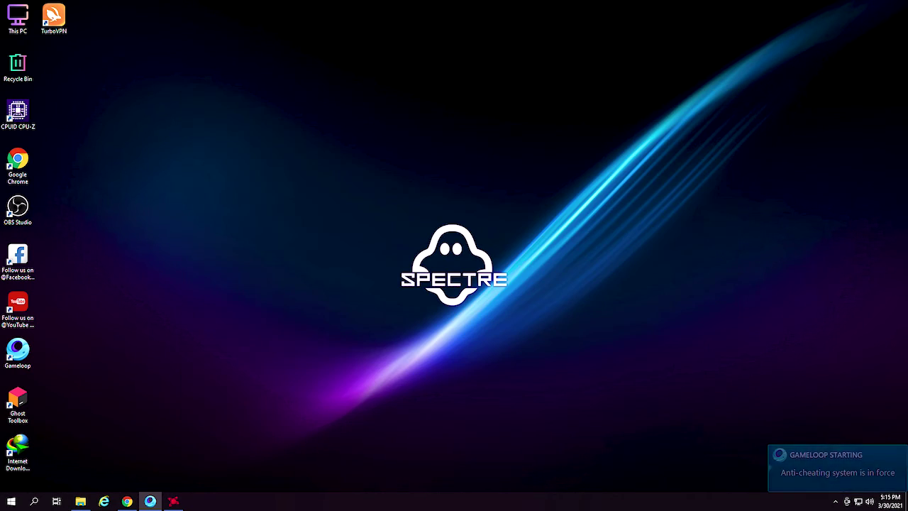
- Open the Graphics settings page in the Display section of Windows Settings
click(11, 501)
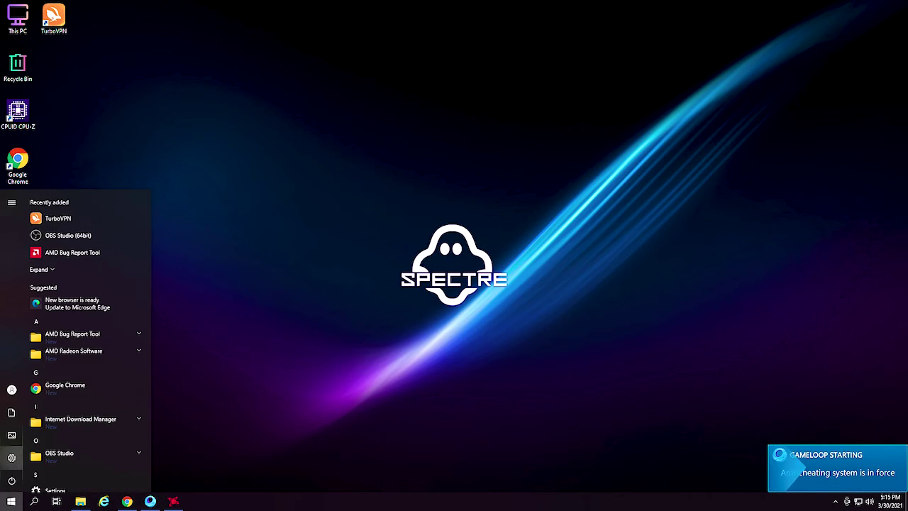
click(11, 458)
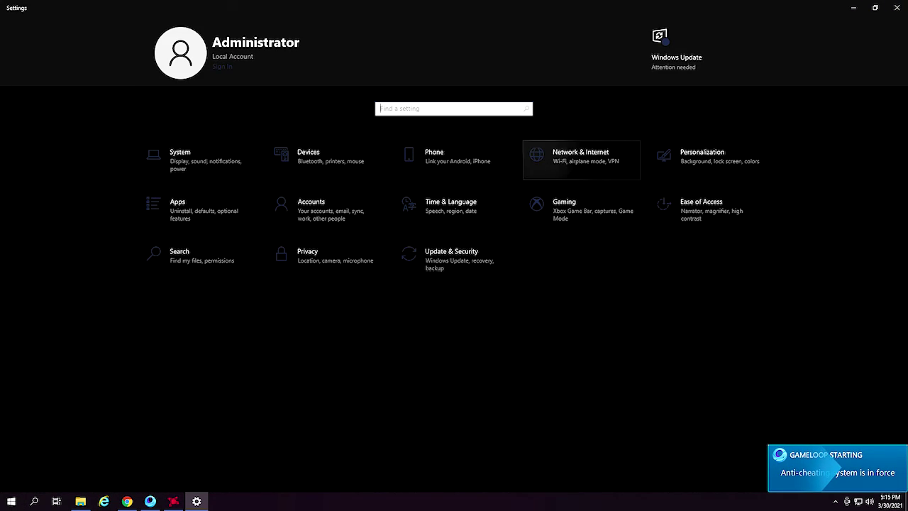
click(205, 160)
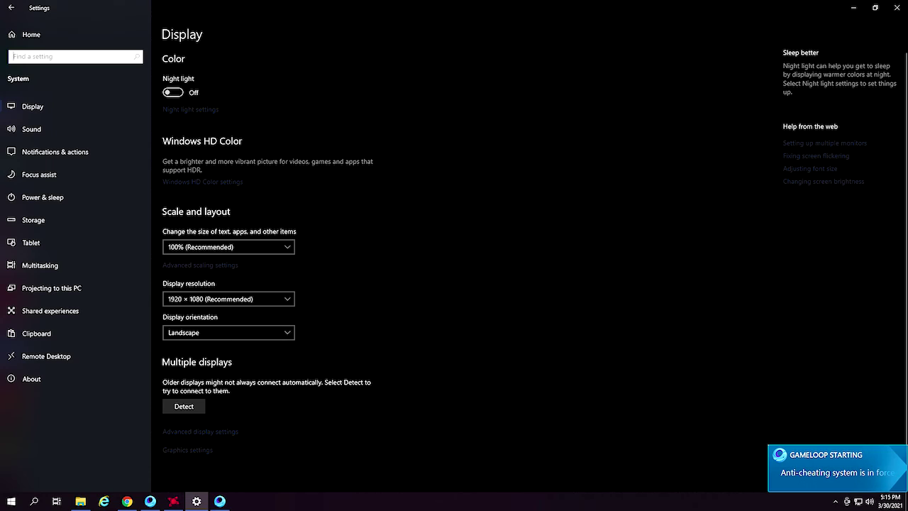
click(188, 449)
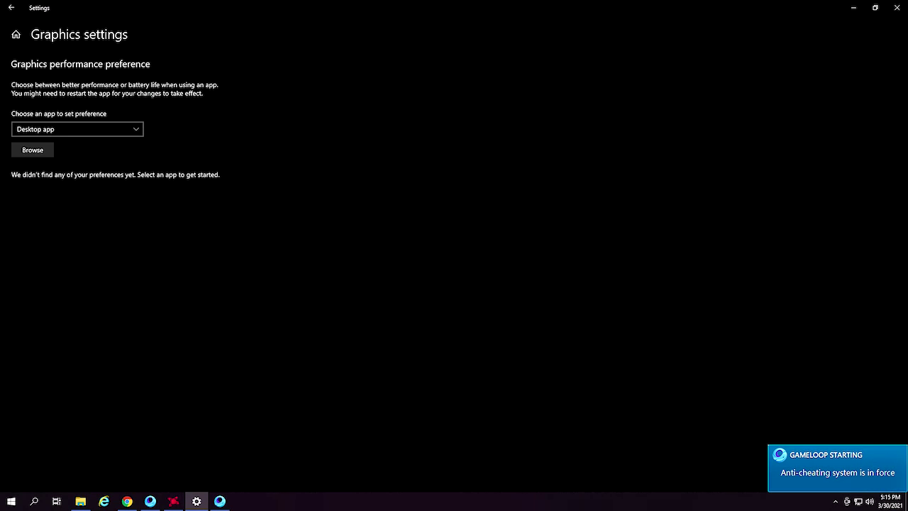
- Add the Gameloop shortcut from the Desktop folder to the graphics performance preference list
click(33, 150)
key(Return)
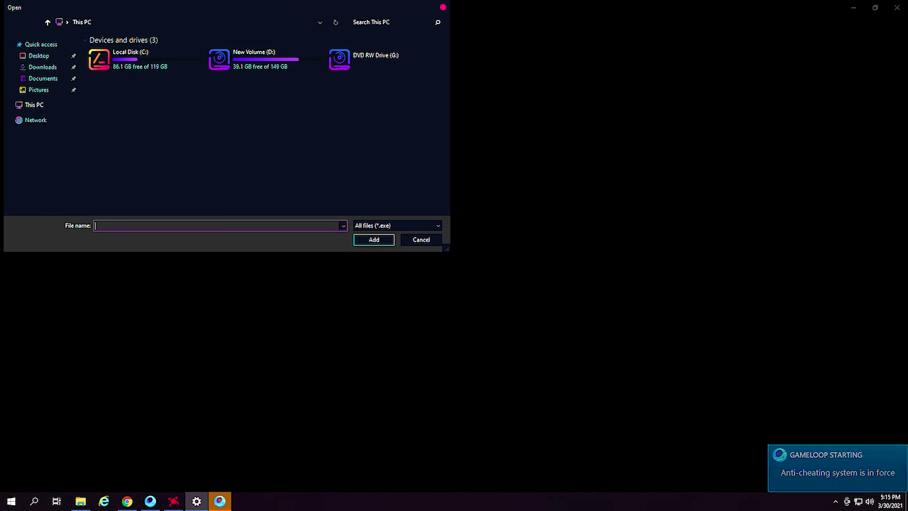
click(39, 56)
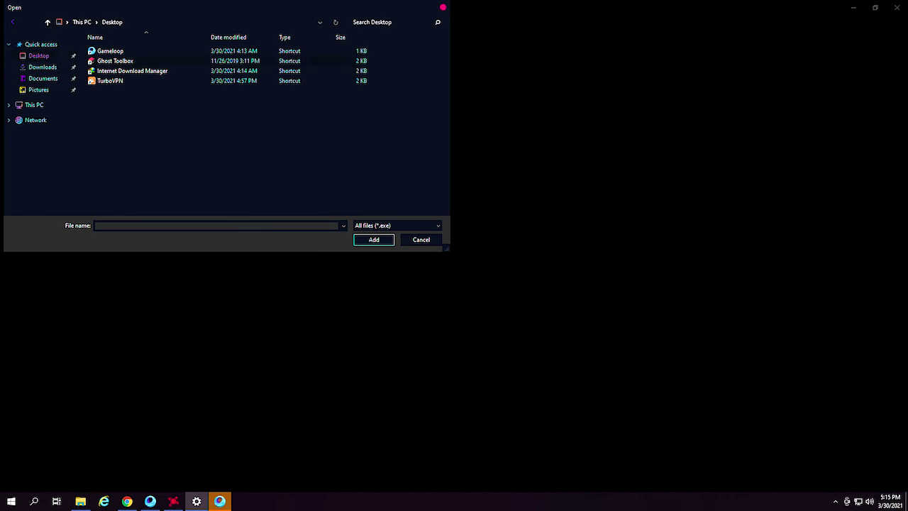
click(109, 51)
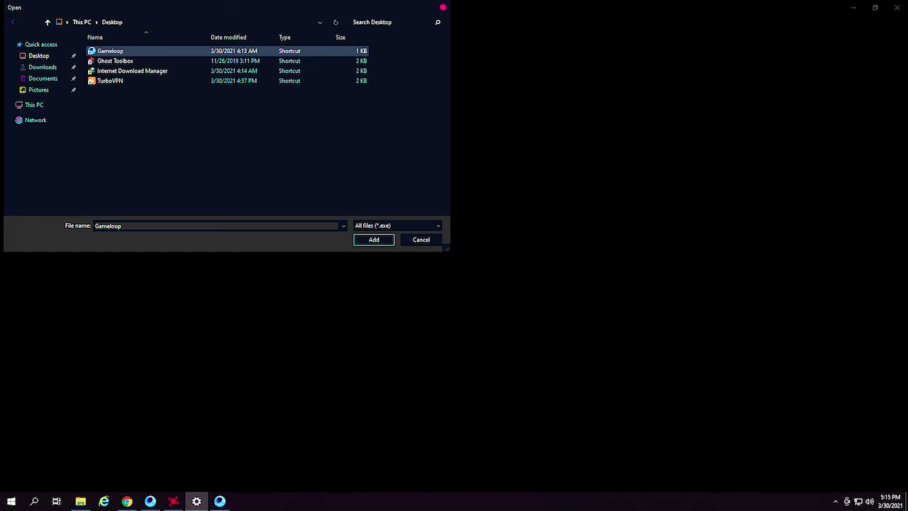
key(Return)
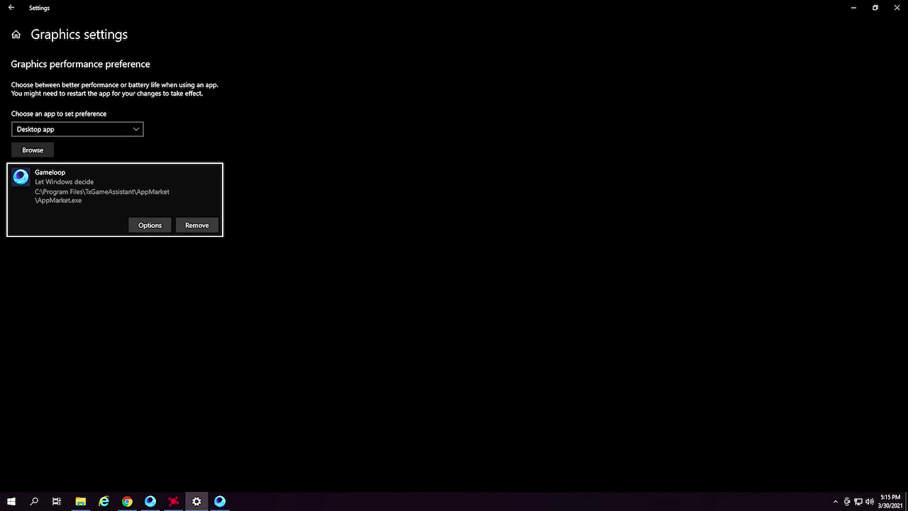
- Set Gameloop's graphics preference to High performance, save it and minimize Windows Settings
click(150, 225)
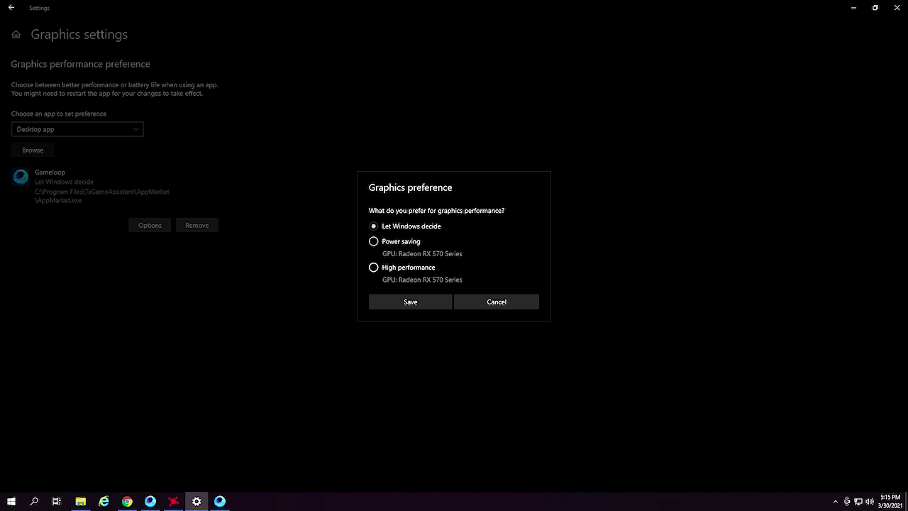
key(Down)
key(Down)
key(Tab)
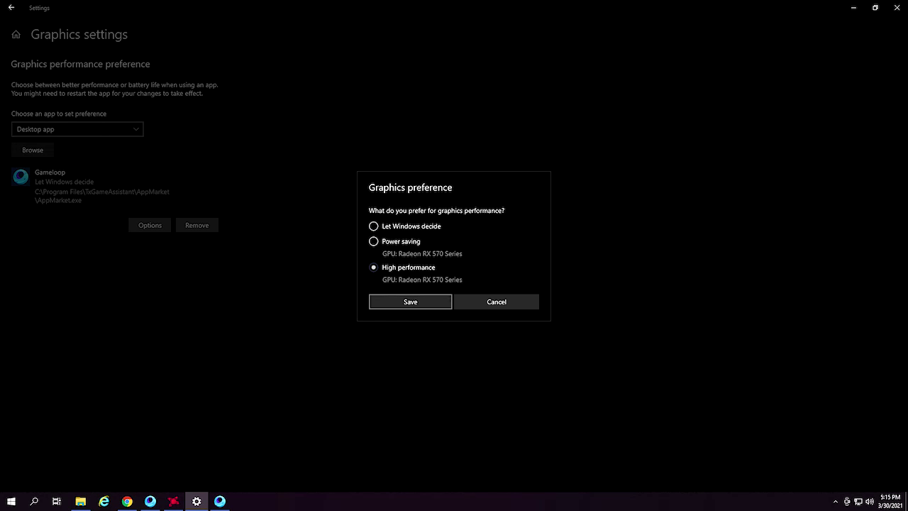
key(Return)
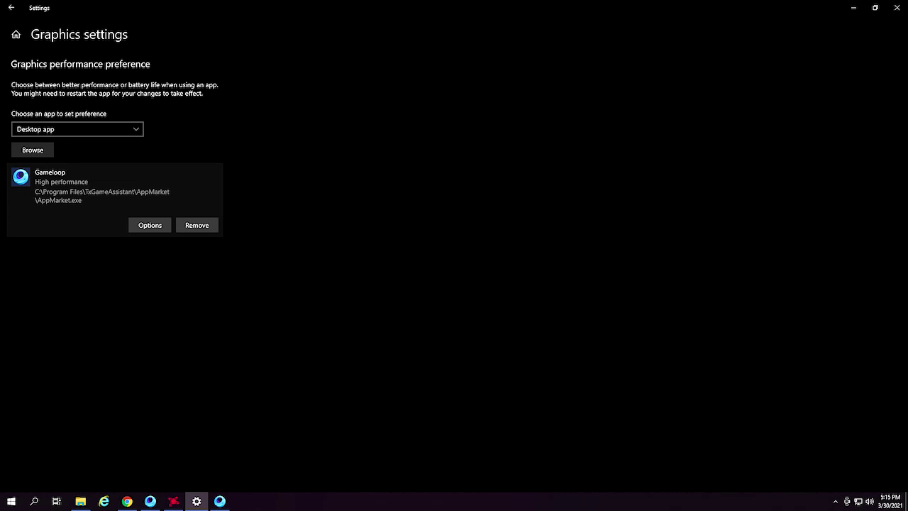
click(875, 8)
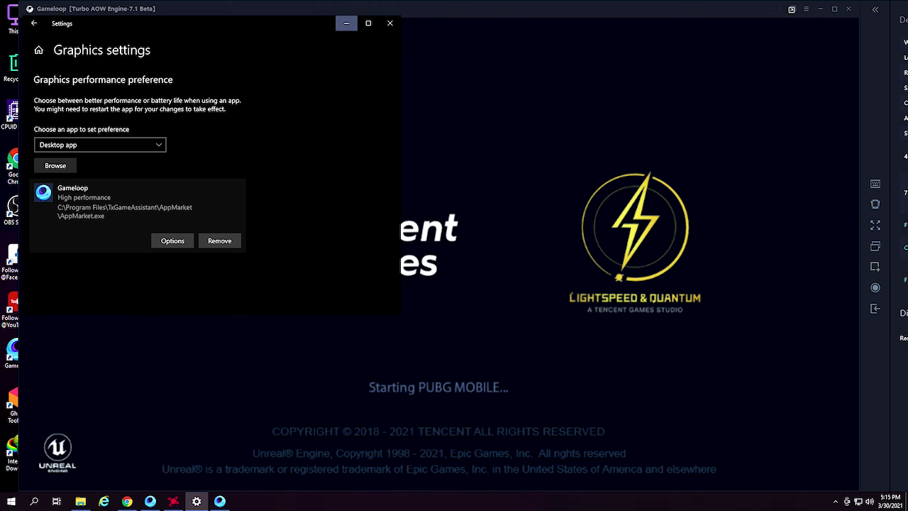
click(346, 23)
- Check the computer's memory usage in Task Manager and minimize it
right_click(401, 501)
key(ctrl+shift+Escape)
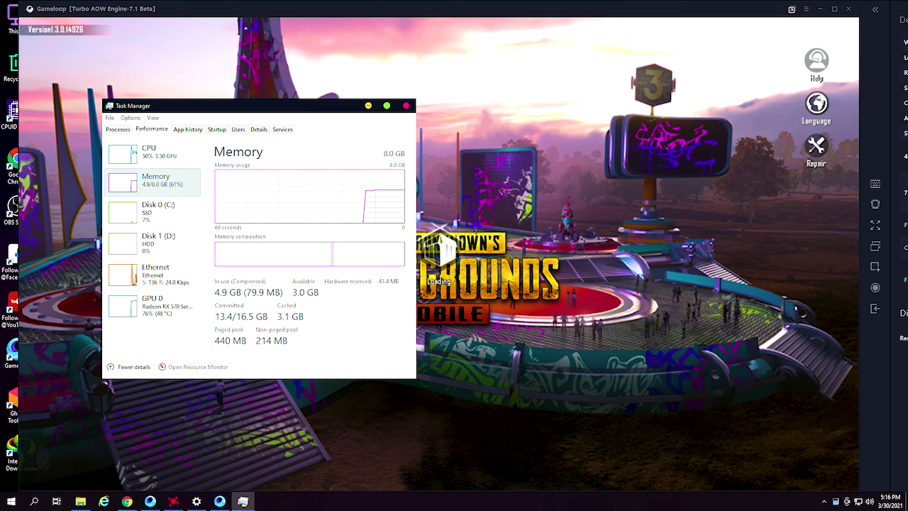
click(368, 106)
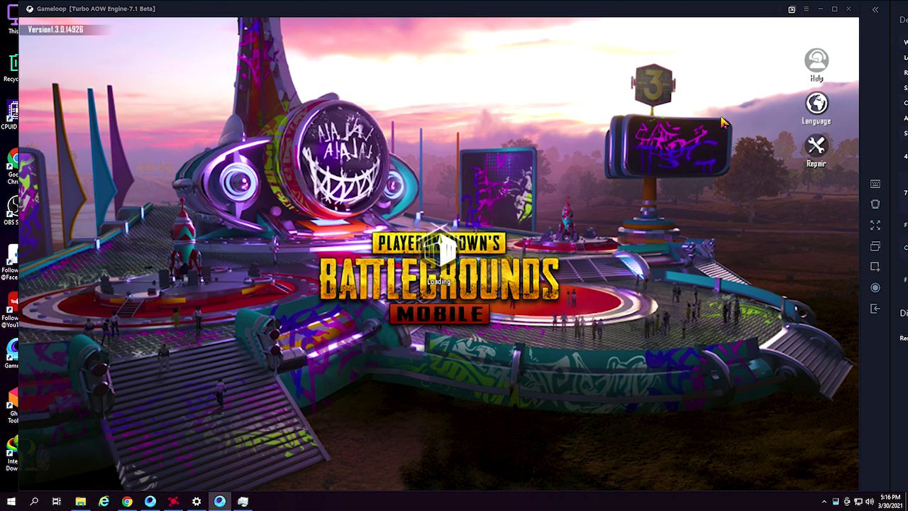
- Move the emulator window to reach the Default Controller key list, close the list and switch the game to full screen
drag(679, 9, 554, 15)
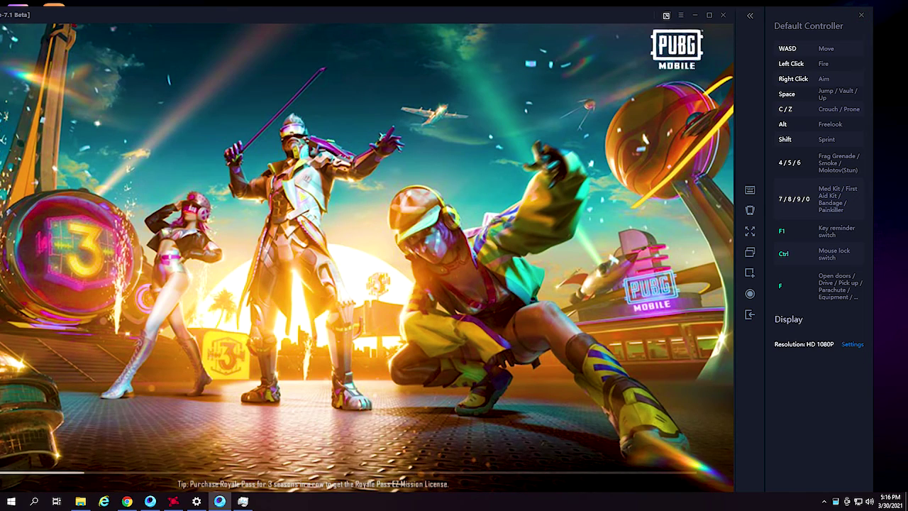
click(861, 15)
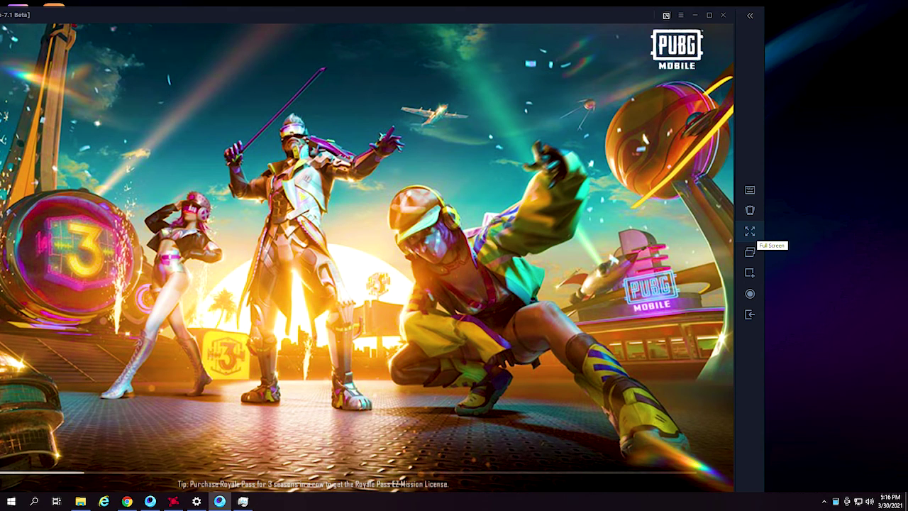
click(750, 231)
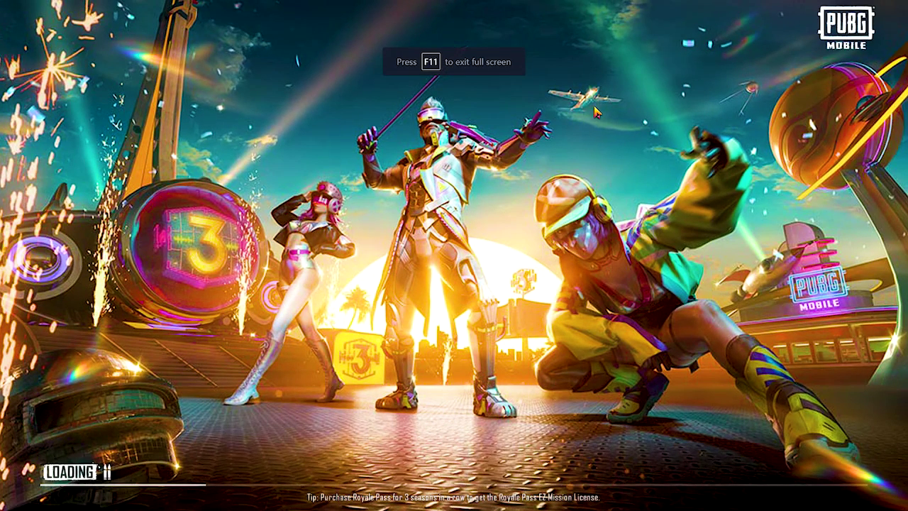
- Leave full screen to turn on the emulator's Show FPS option, and return to full screen
key(F11)
click(805, 9)
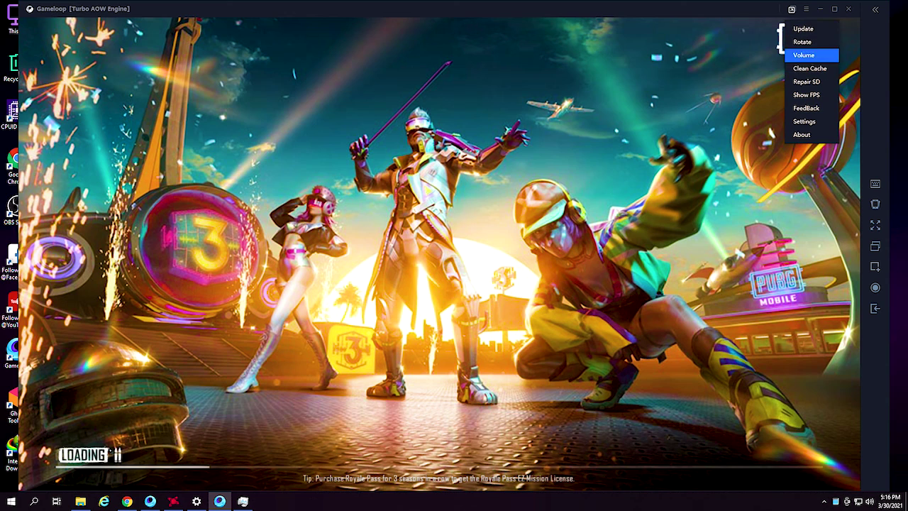
click(805, 95)
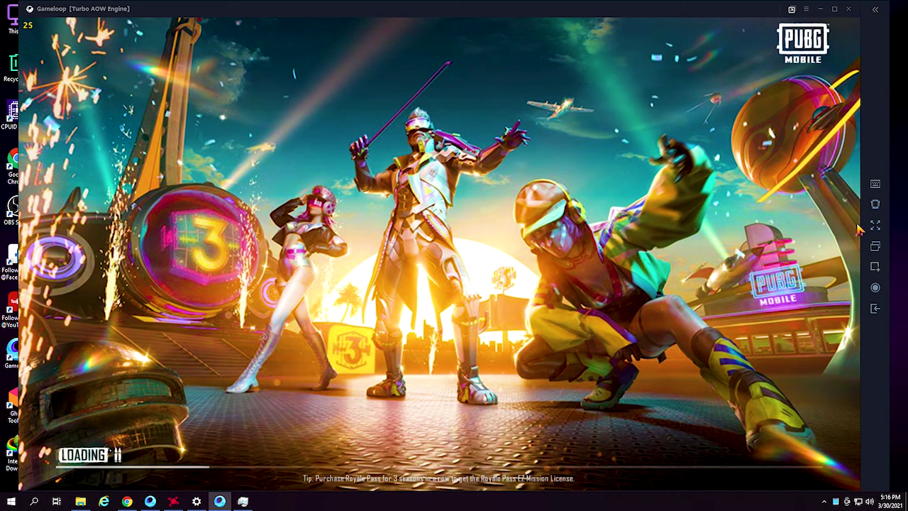
click(875, 224)
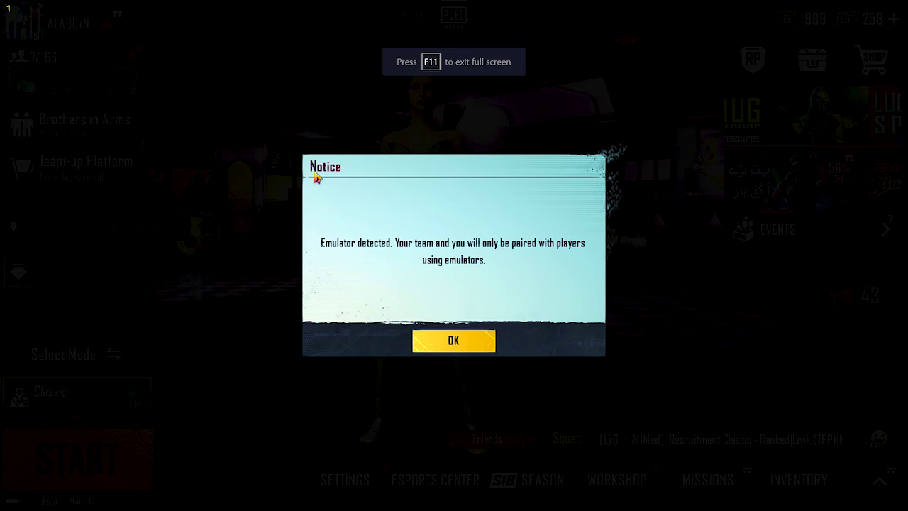
- Accept the emulator detection notice and open the Subscription page from the game lobby
click(470, 340)
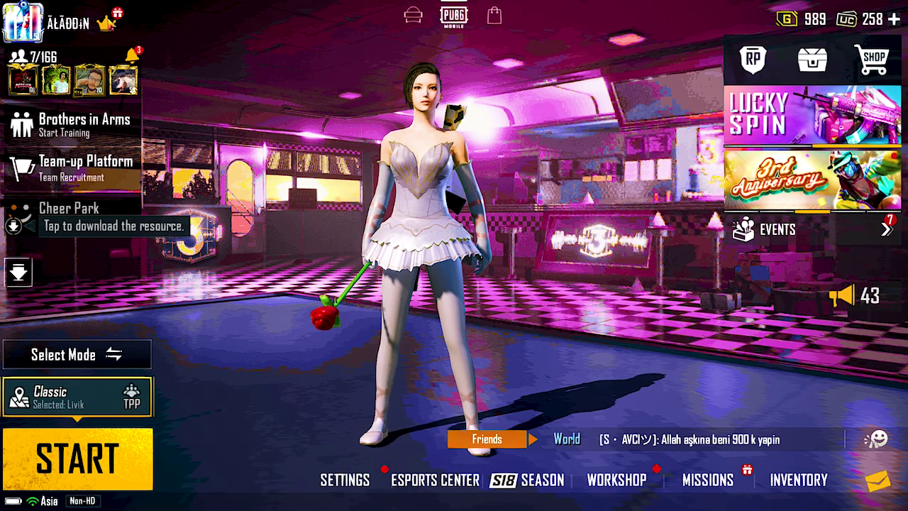
click(107, 24)
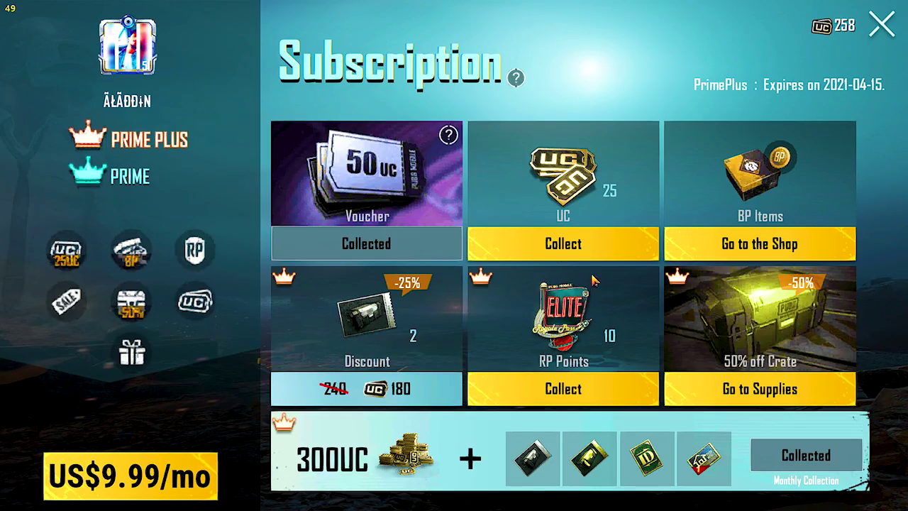
- Collect the 25 UC and the 10 RP Points rewards, dismiss both reward notices and close the Subscription page
click(603, 250)
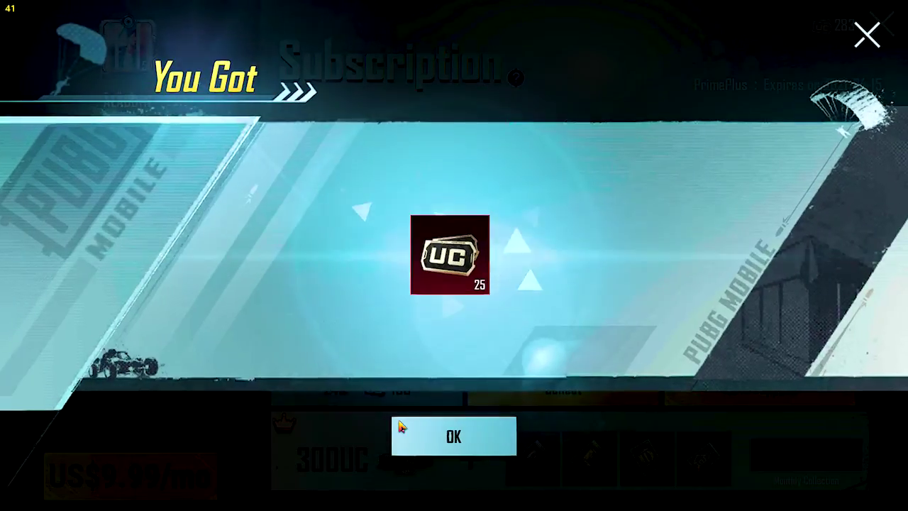
click(400, 426)
click(505, 387)
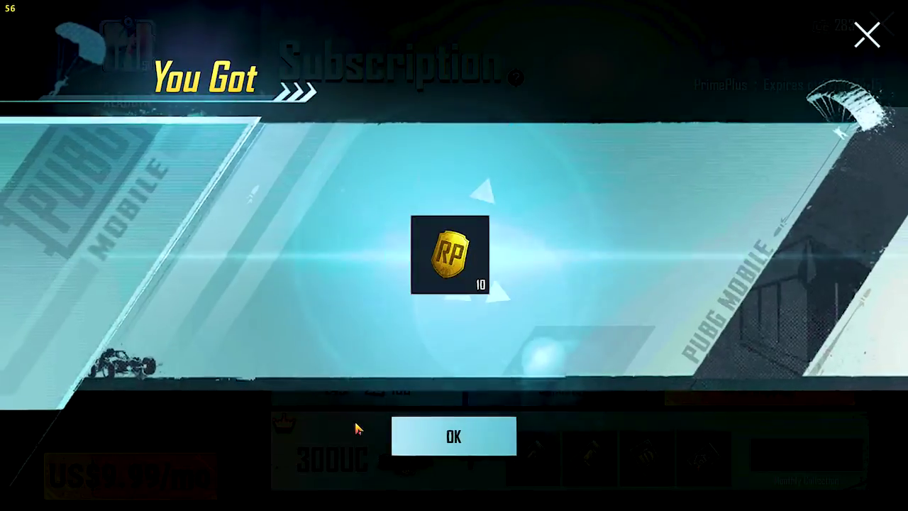
click(412, 434)
click(890, 23)
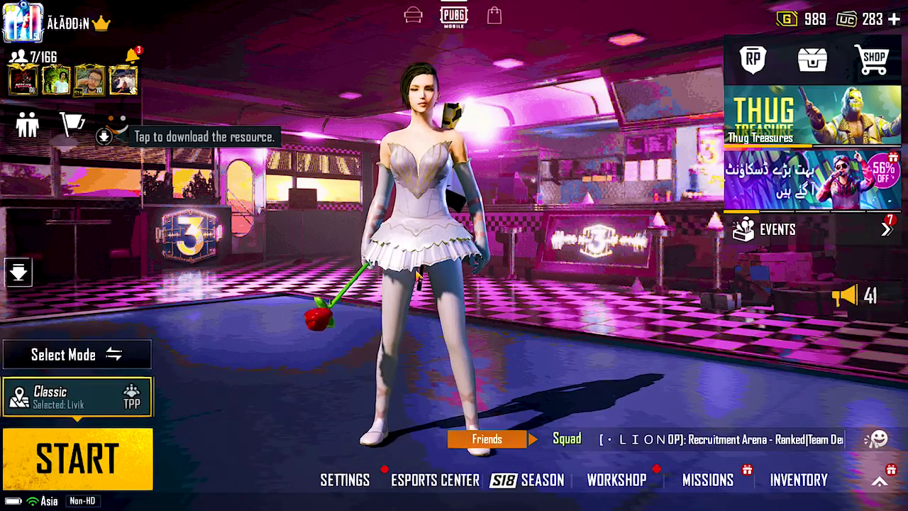
- View the player's profile space, and open the game mode selection from the lobby
click(15, 26)
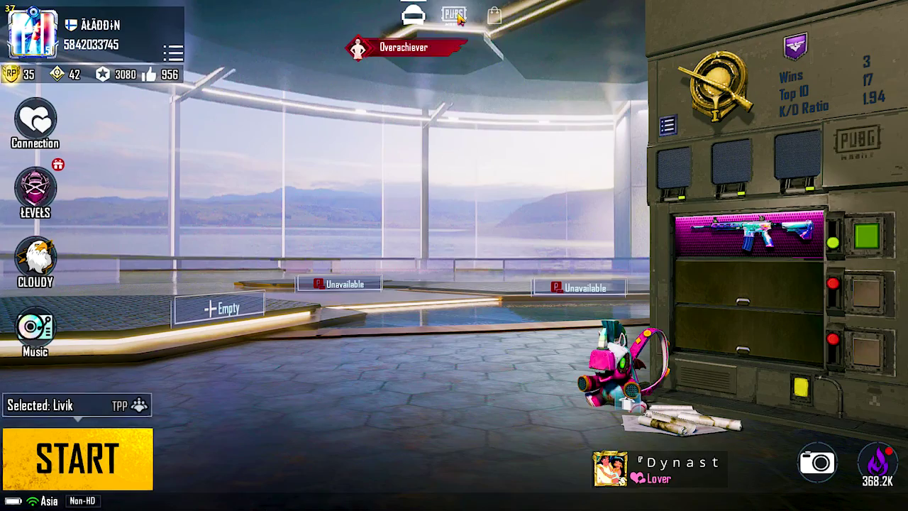
click(460, 19)
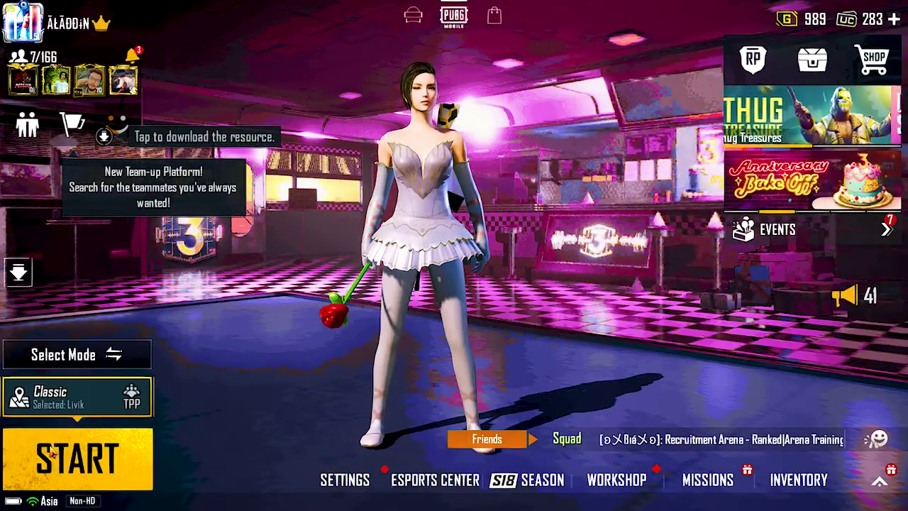
click(89, 353)
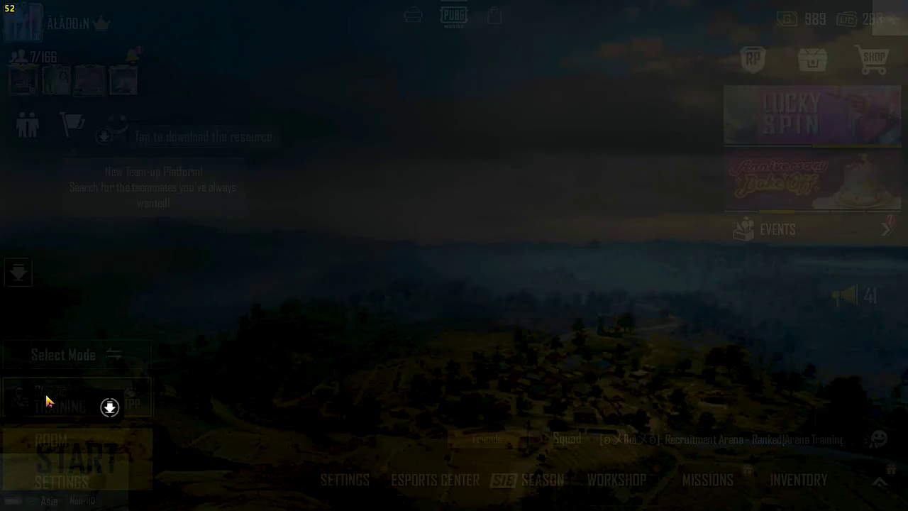